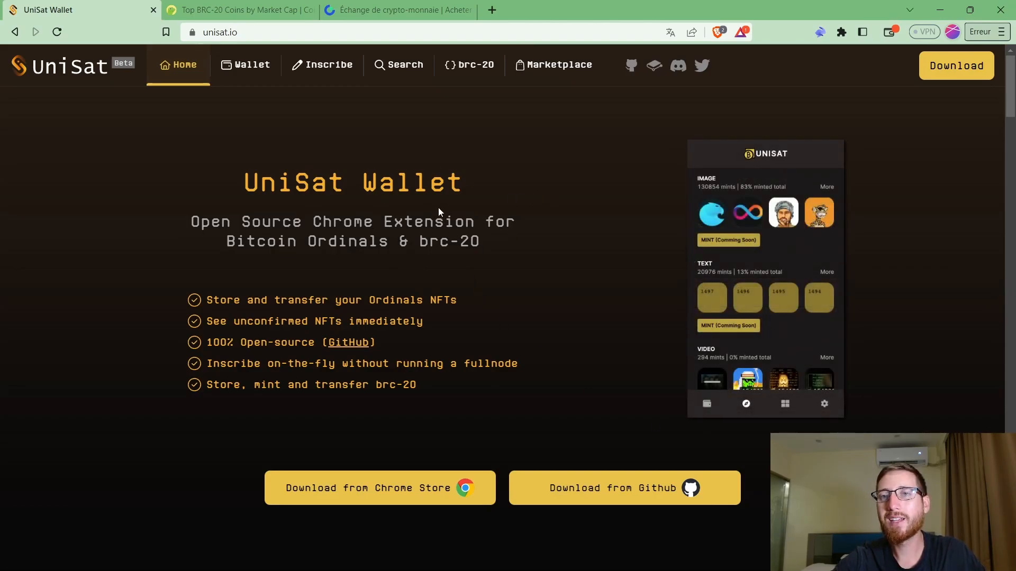
# Install the UniSat Wallet extension in Brave from its Chrome Web Store page.
pyautogui.click(353, 491)
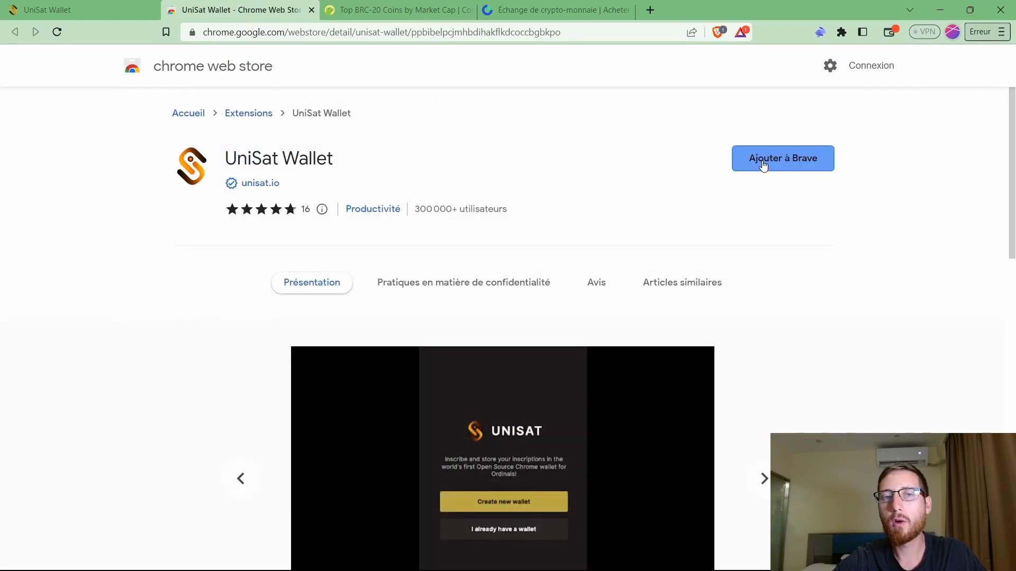
pyautogui.click(763, 165)
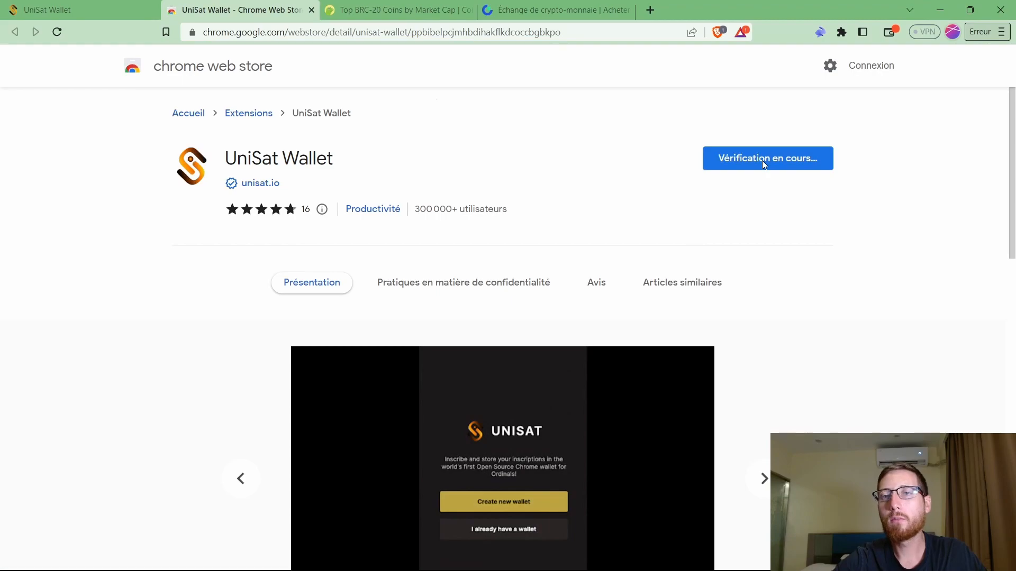
pyautogui.click(564, 165)
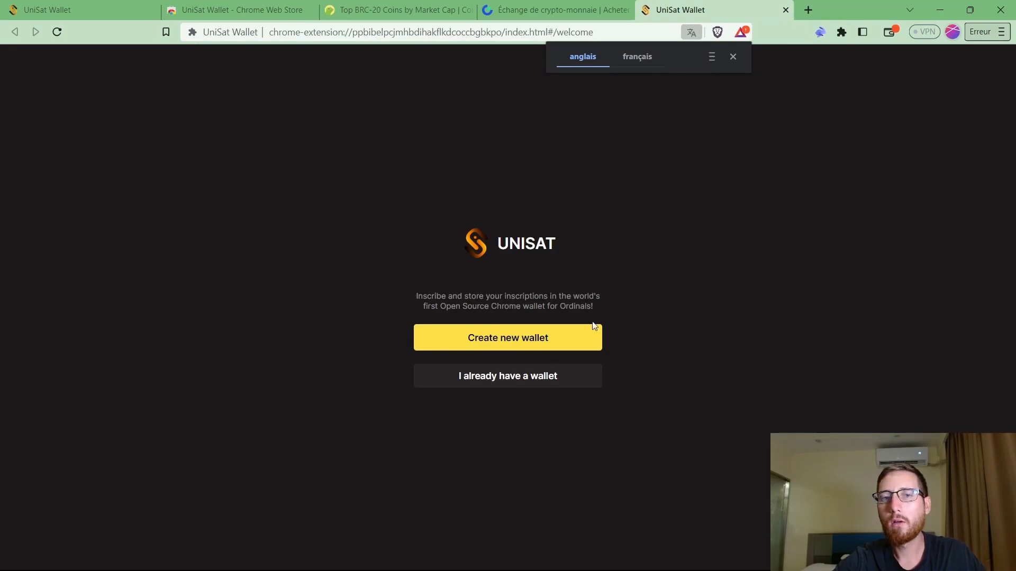
# Start creating a new UniSat wallet, then enter and confirm the unlock password.
pyautogui.click(570, 343)
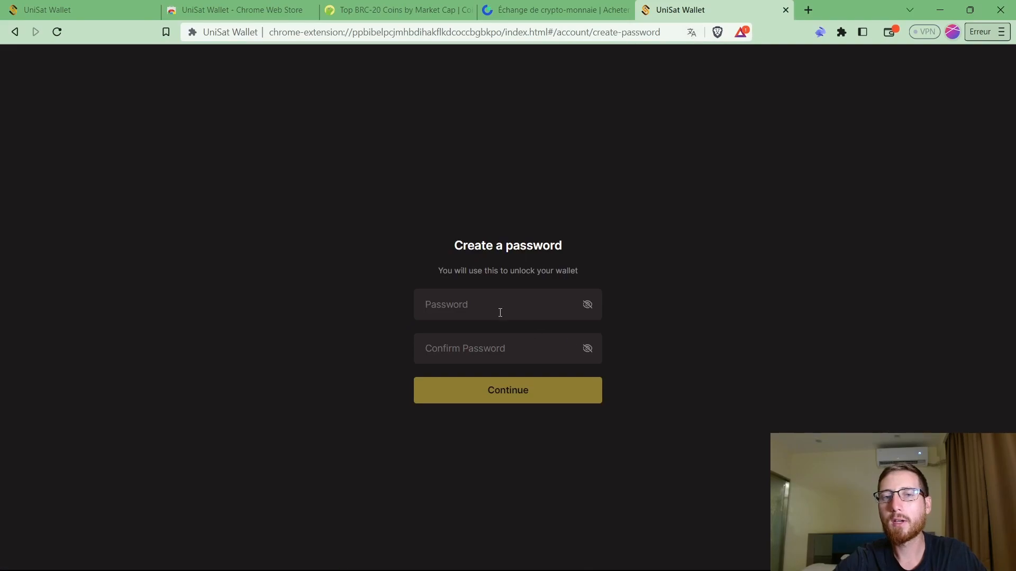
pyautogui.write('••••••••••••••')
pyautogui.press('Tab')
pyautogui.write('•••••')
pyautogui.press('BackSpace')
pyautogui.press('BackSpace')
pyautogui.press('BackSpace')
pyautogui.press('BackSpace')
pyautogui.press('BackSpace')
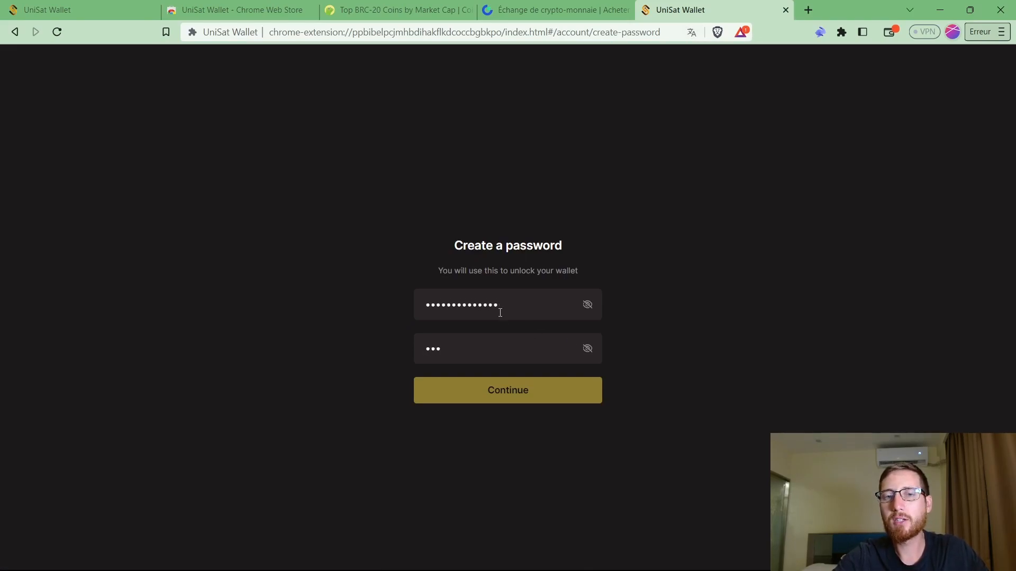
pyautogui.write('••••••••••••••')
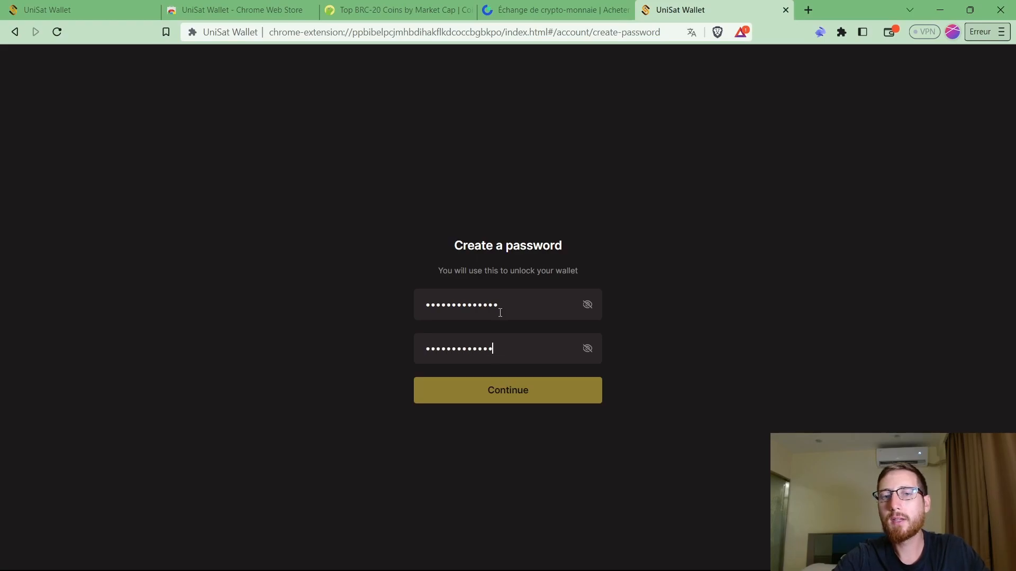
pyautogui.click(495, 396)
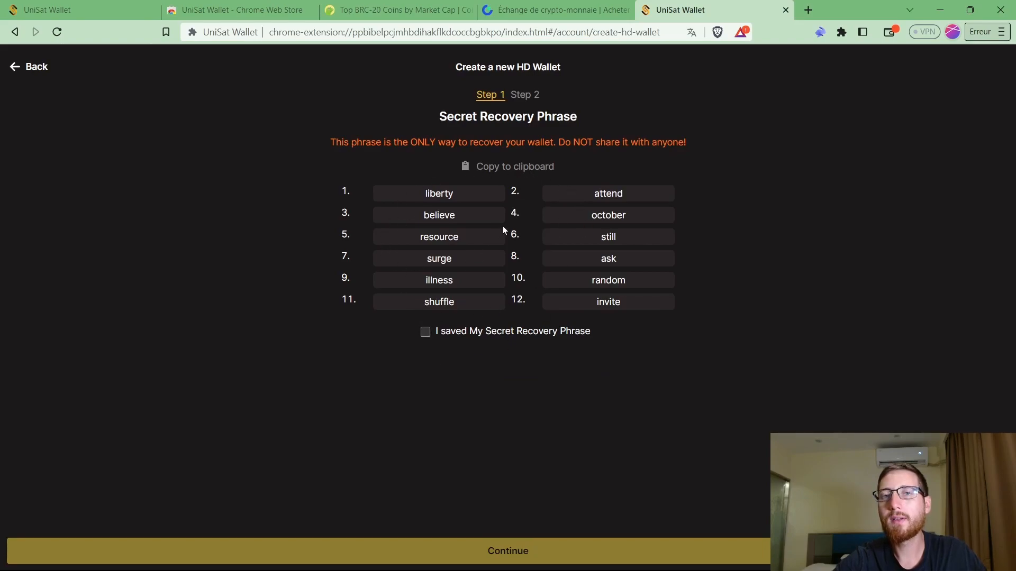
# Copy the secret recovery phrase, mark it as saved and continue to the address settings.
pyautogui.click(497, 170)
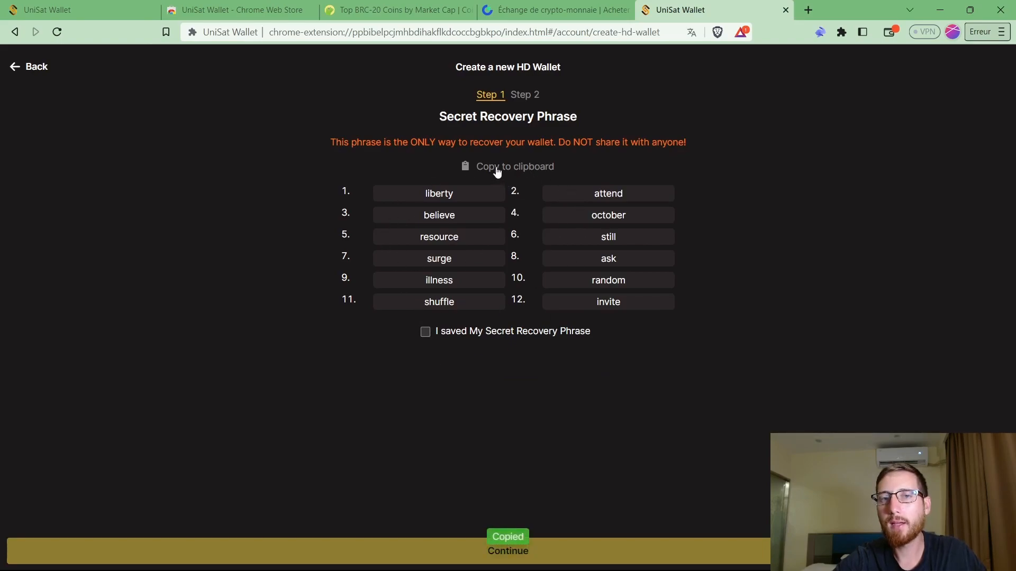
pyautogui.click(426, 332)
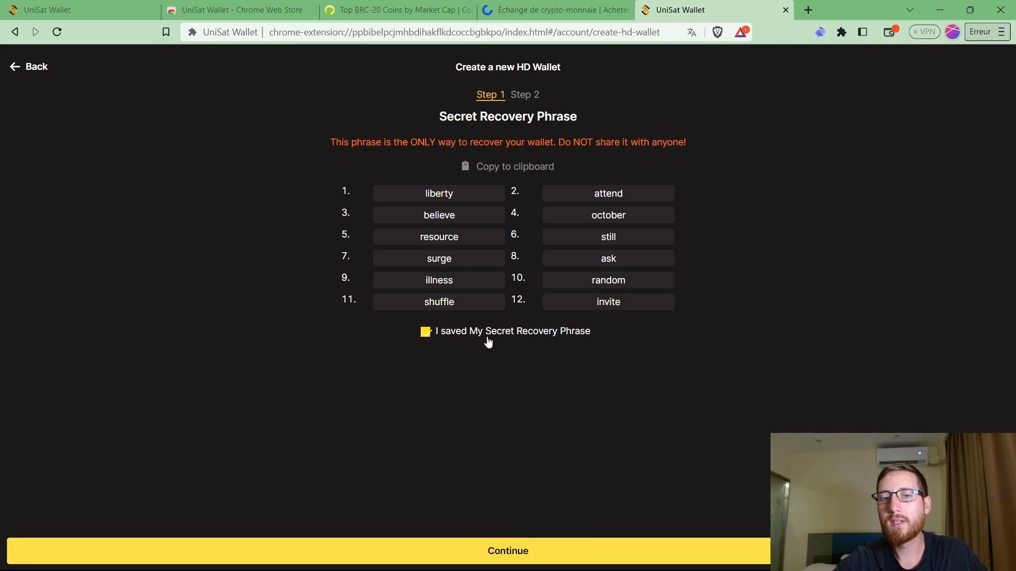
pyautogui.click(535, 548)
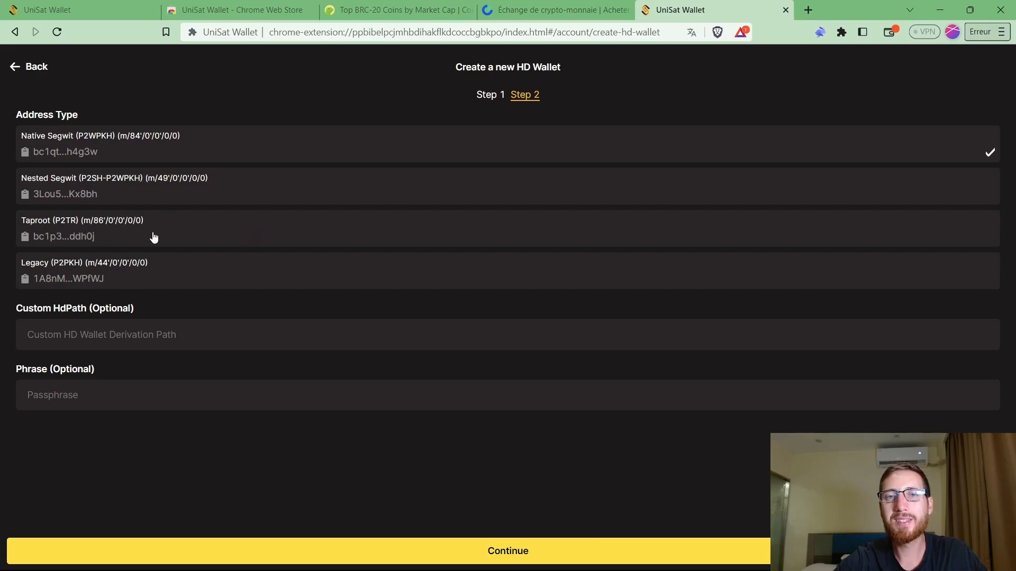
# Choose Taproot (P2TR) as the address type, finish creating the wallet and check its balance breakdown.
pyautogui.click(192, 237)
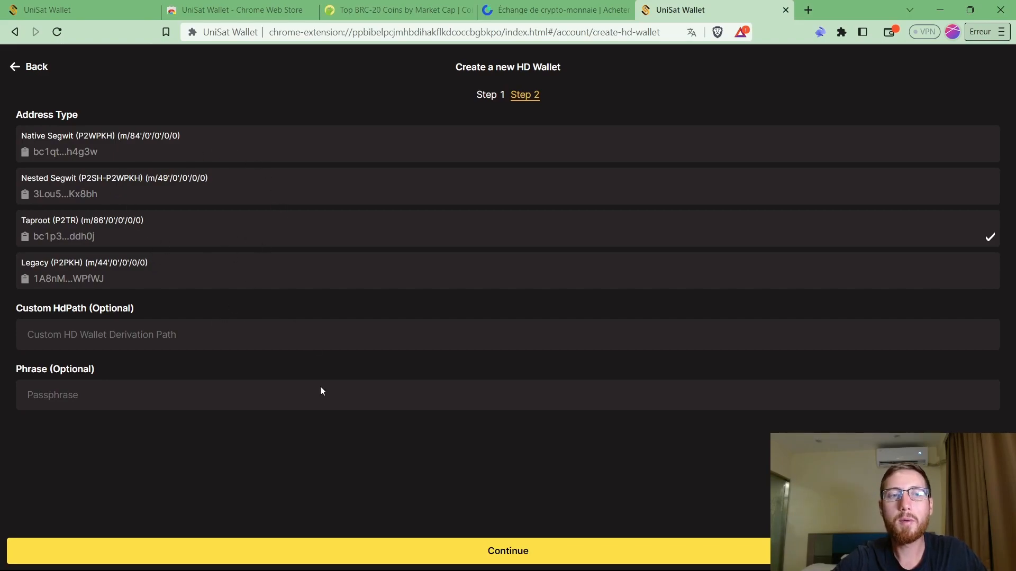
pyautogui.click(525, 560)
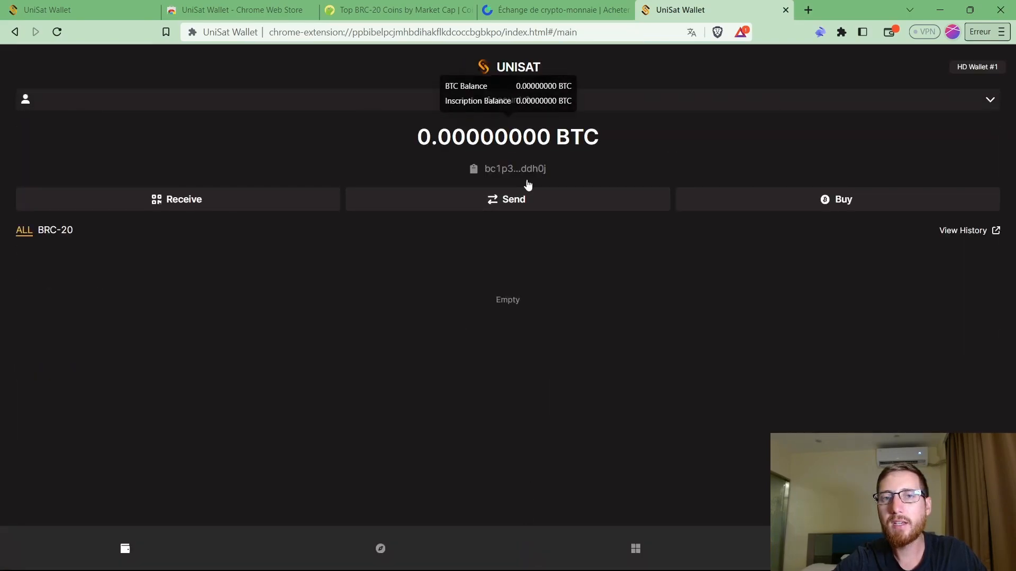
pyautogui.moveTo(608, 138)
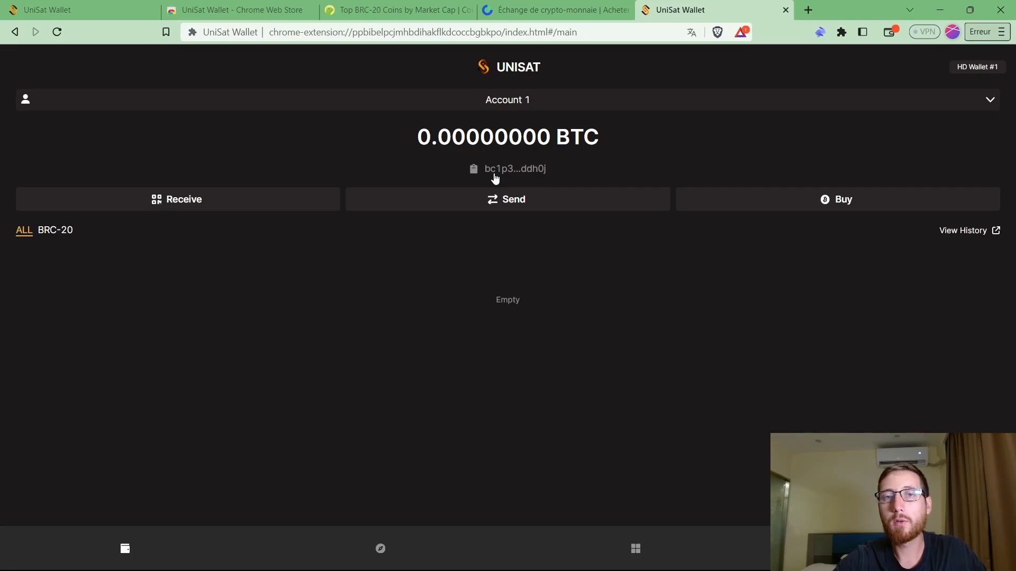
# Go back to the unisat.io home page and connect the new wallet to the site.
pyautogui.click(95, 10)
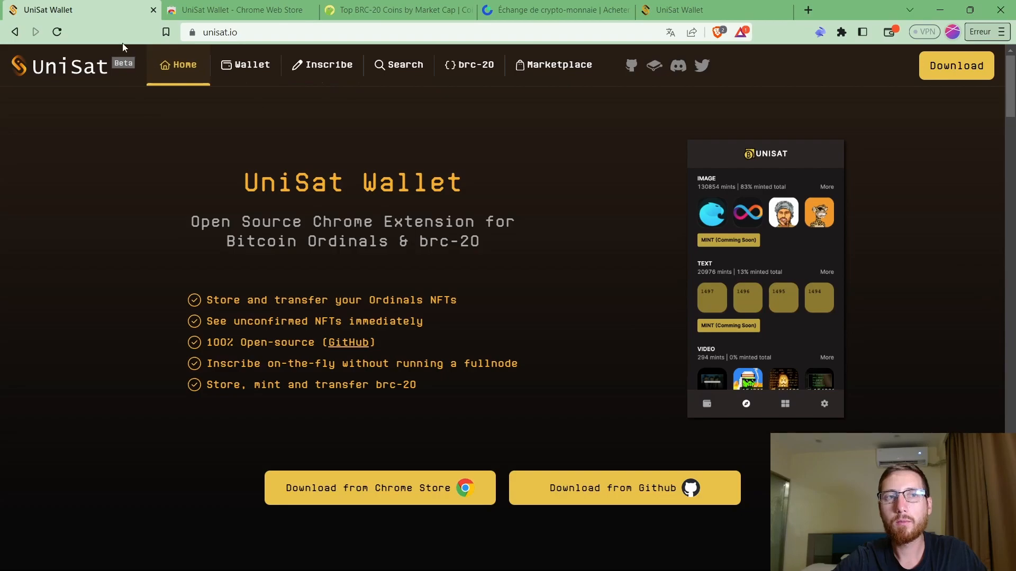
pyautogui.click(259, 75)
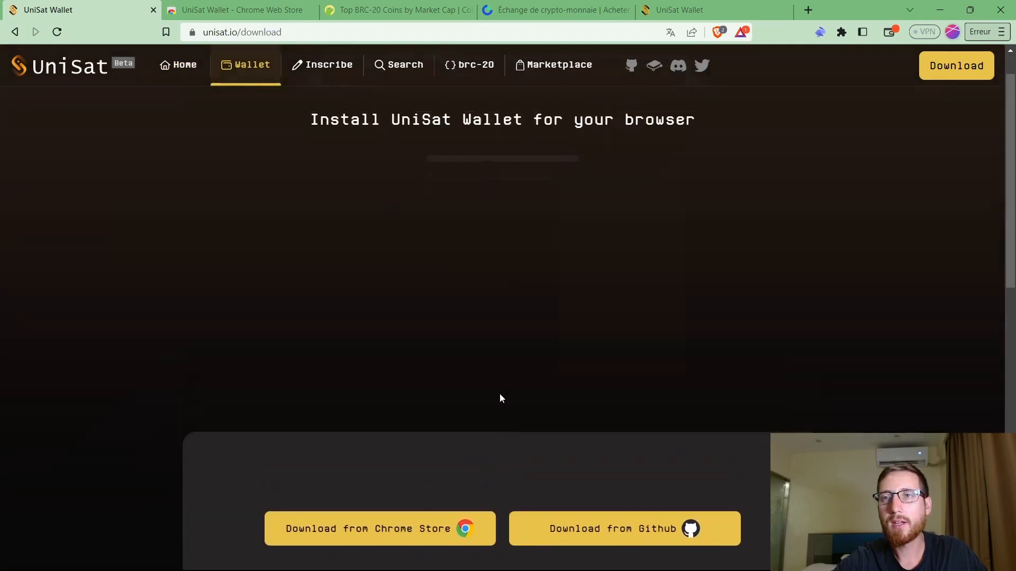
pyautogui.click(332, 63)
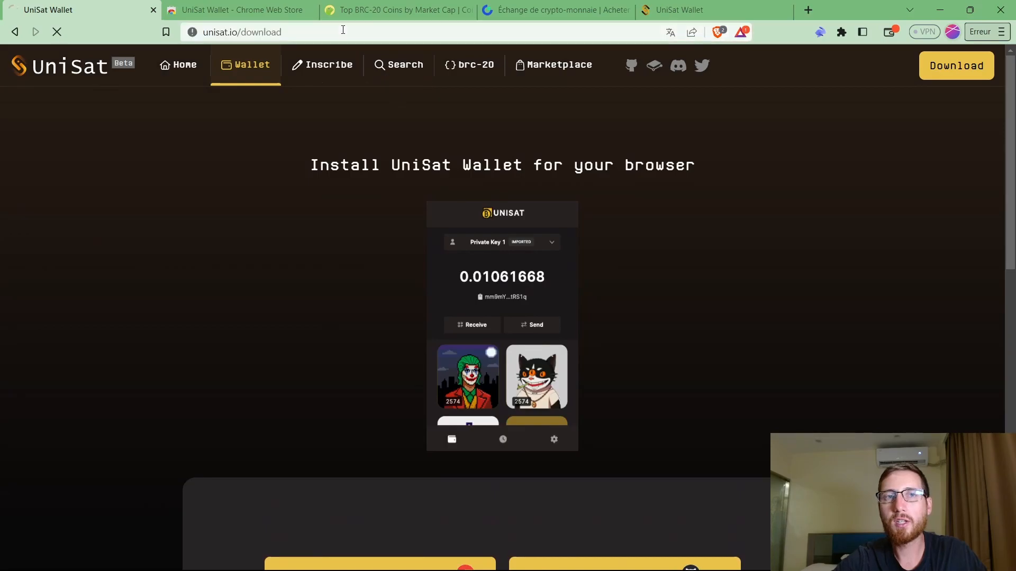
pyautogui.click(182, 66)
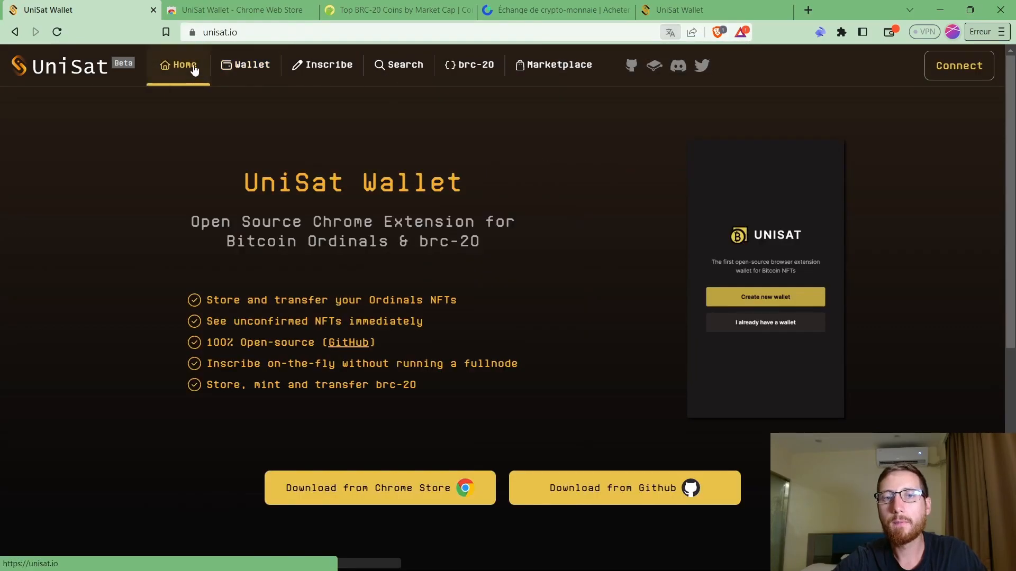
pyautogui.scroll(-5, 534, 320)
pyautogui.scroll(4, 535, 323)
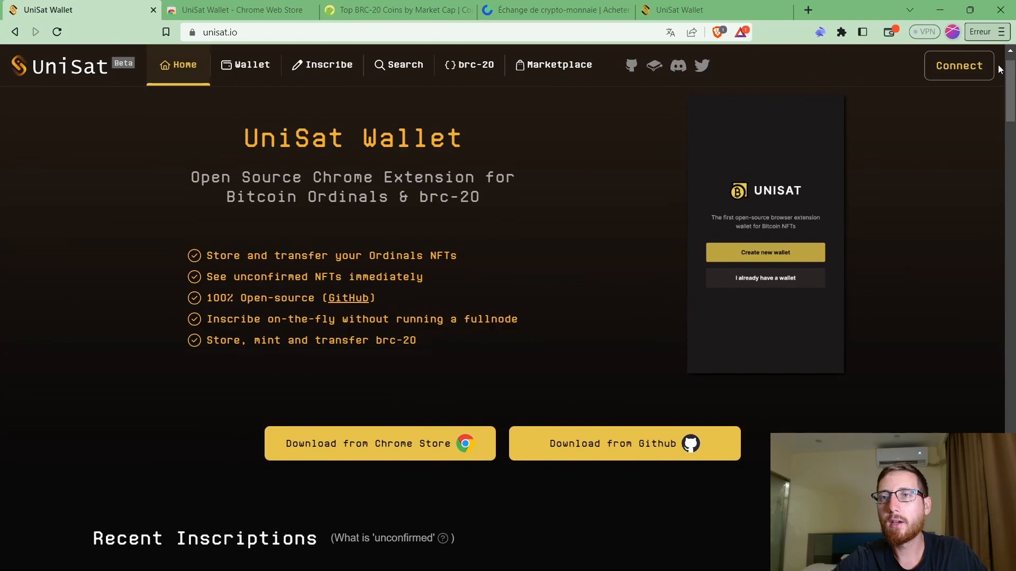
pyautogui.click(960, 68)
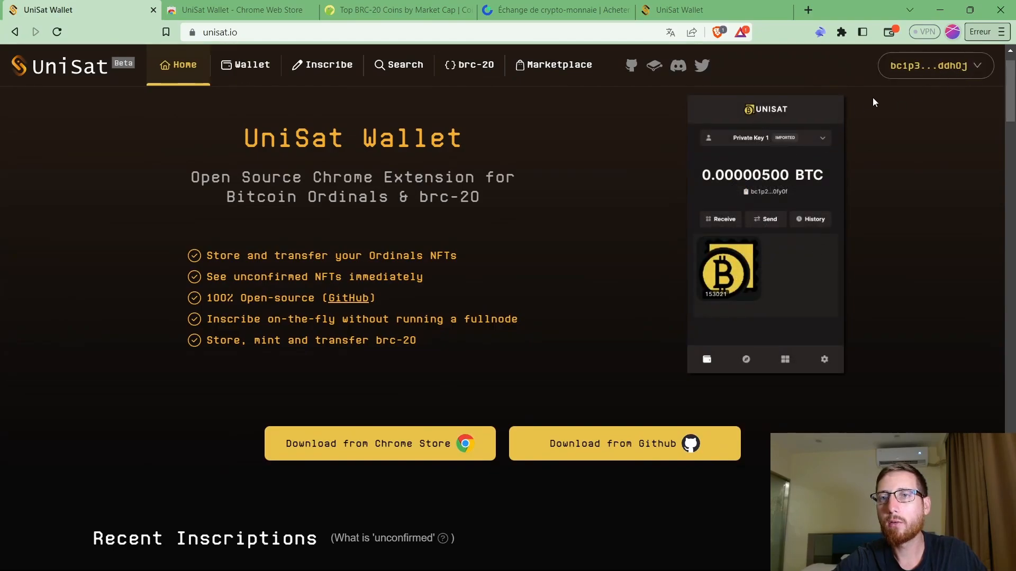
# Pin the UniSat Wallet extension in the browser and open the wallet from it.
pyautogui.click(841, 33)
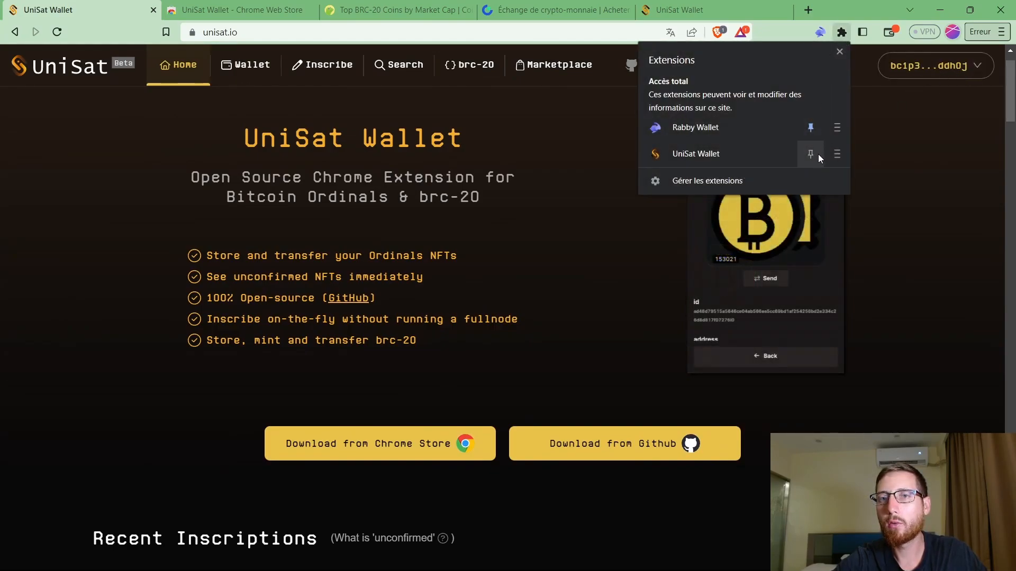
pyautogui.click(811, 154)
pyautogui.click(820, 31)
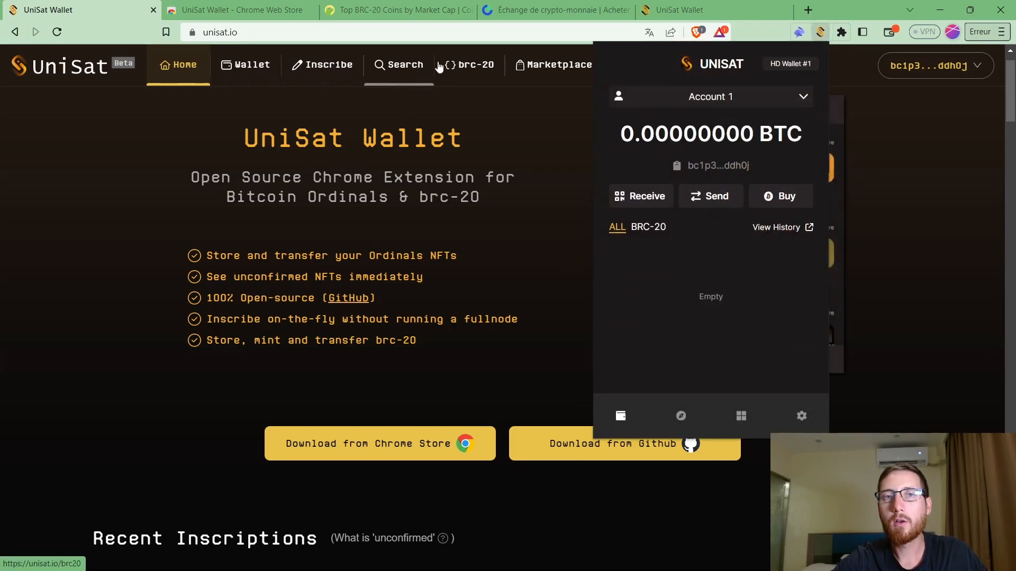
# Look over the site's Inscribe page and the brc-20 category of the inscription search.
pyautogui.click(332, 67)
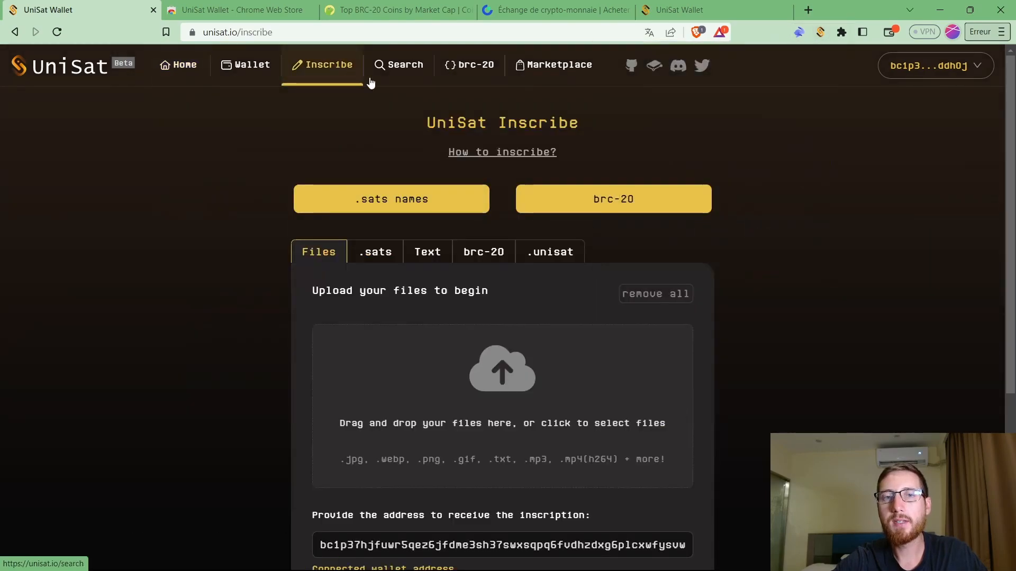
pyautogui.scroll(-5, 587, 319)
pyautogui.scroll(5, 588, 322)
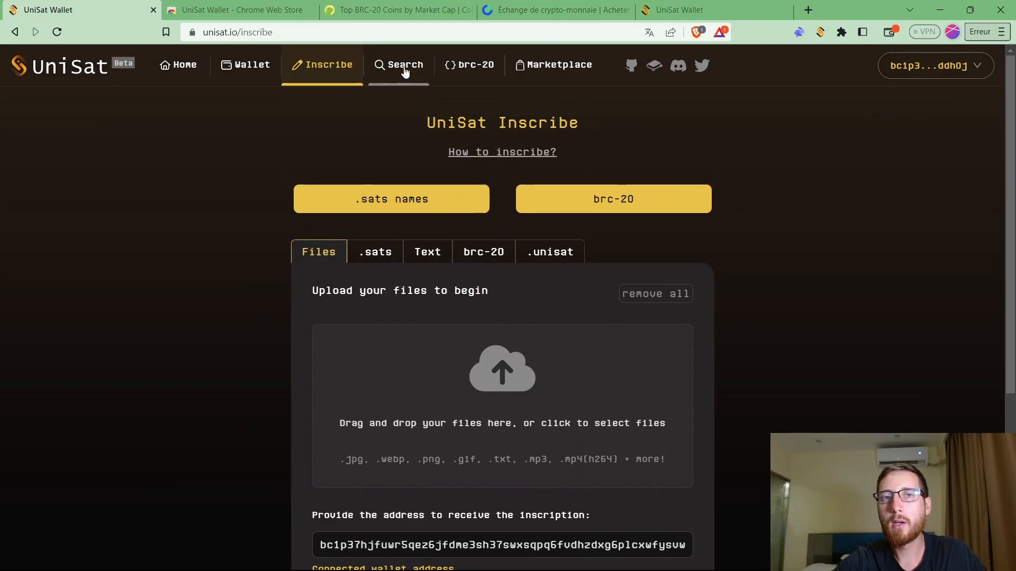
pyautogui.click(405, 72)
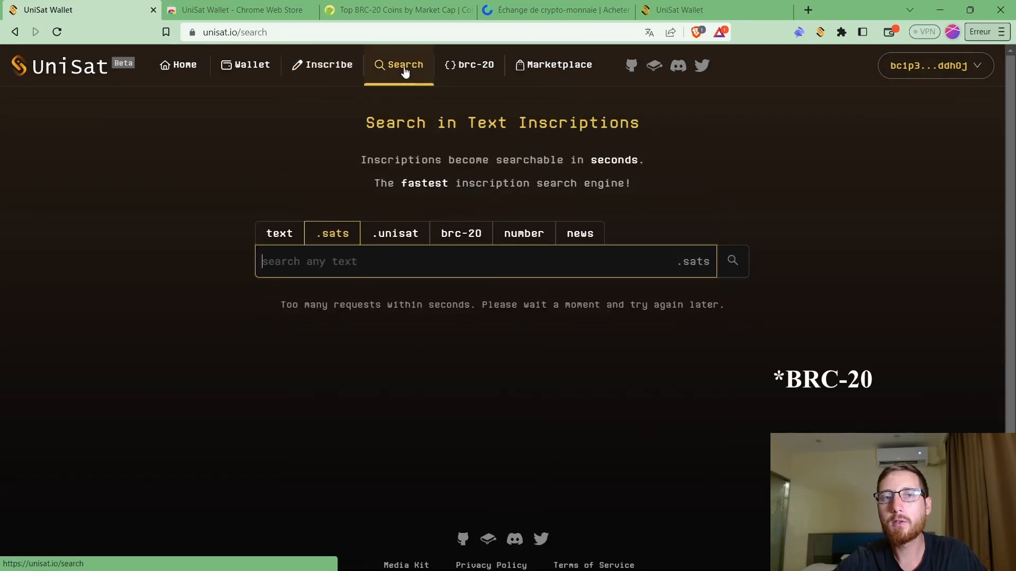
pyautogui.click(479, 228)
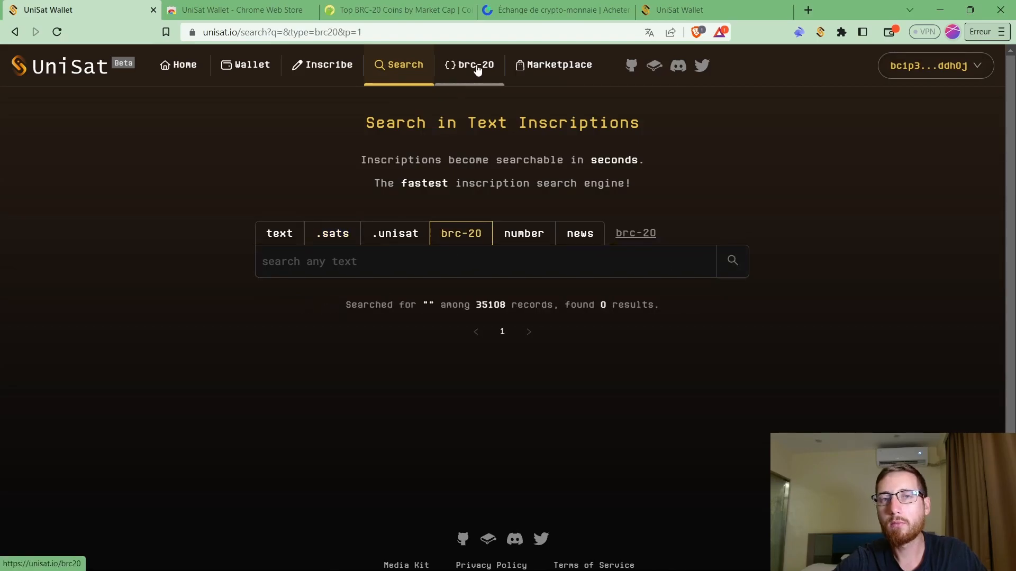
# Examine the full list of brc-20 tokens with their minting progress, holders and transactions.
pyautogui.click(476, 66)
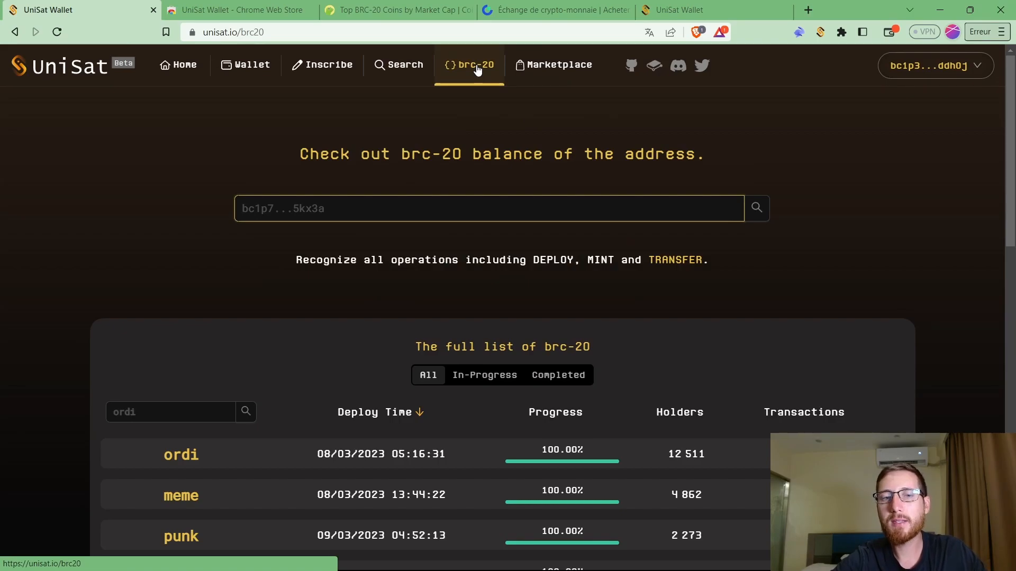
pyautogui.scroll(-4, 598, 309)
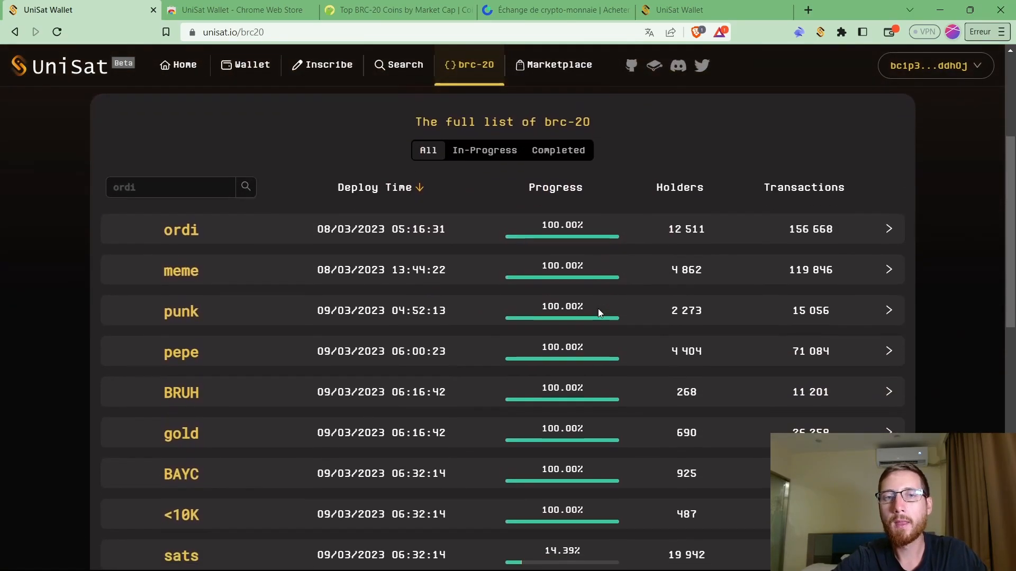
pyautogui.scroll(-1, 598, 309)
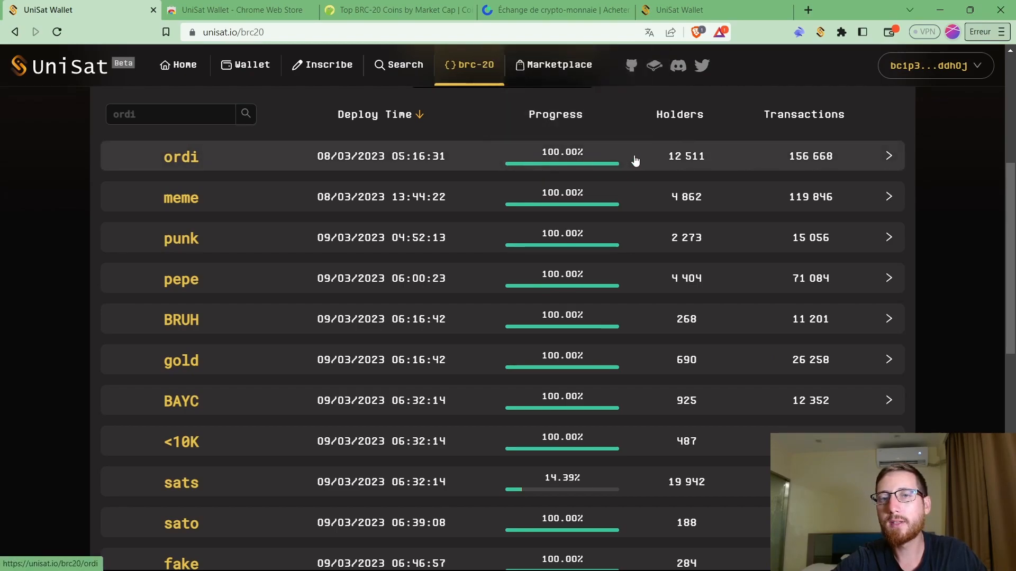
pyautogui.scroll(2, 635, 160)
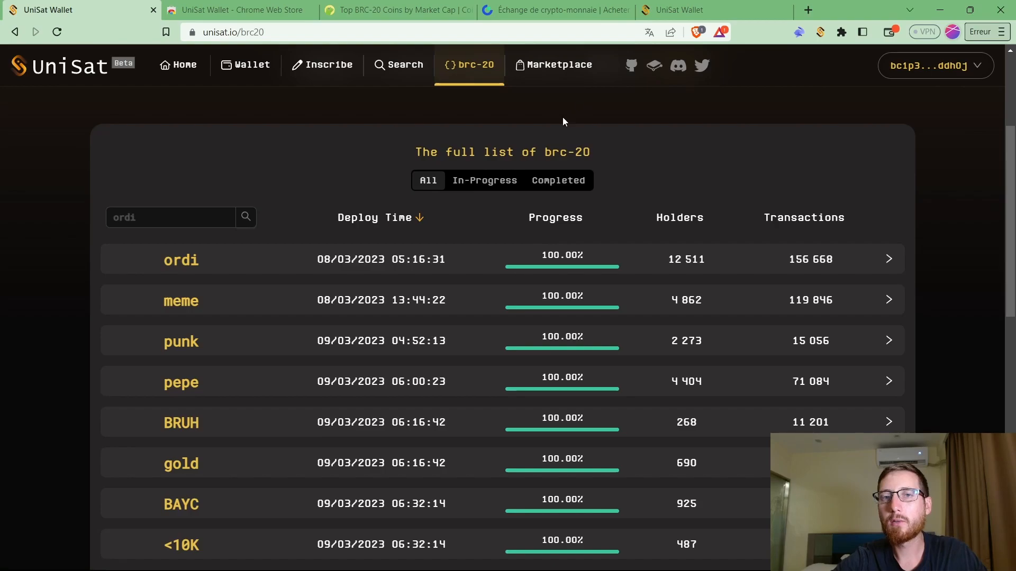
# Show the MXRC listings in the UniSat Marketplace and highlight the token amount of the first listing.
pyautogui.click(546, 75)
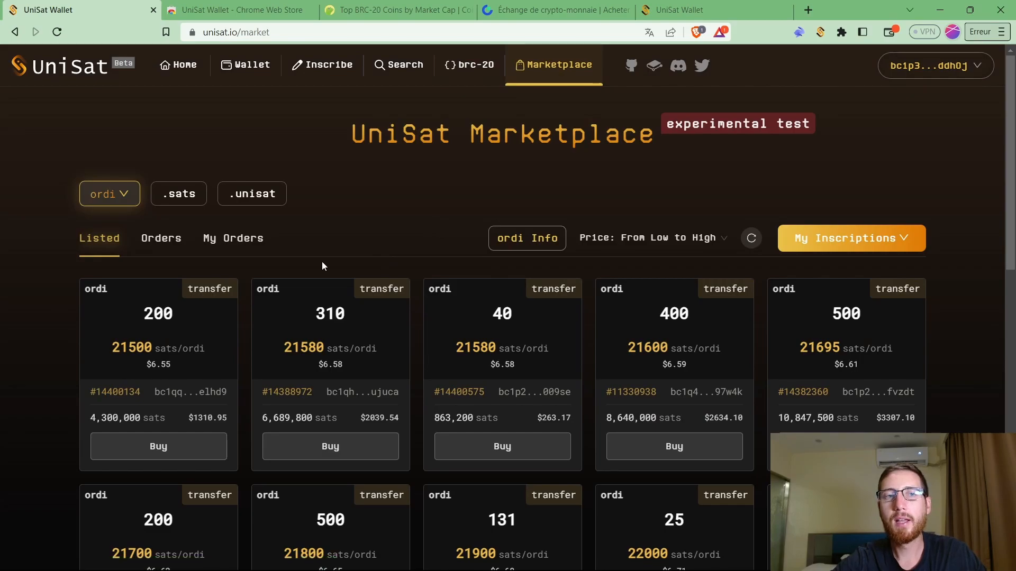
pyautogui.click(130, 199)
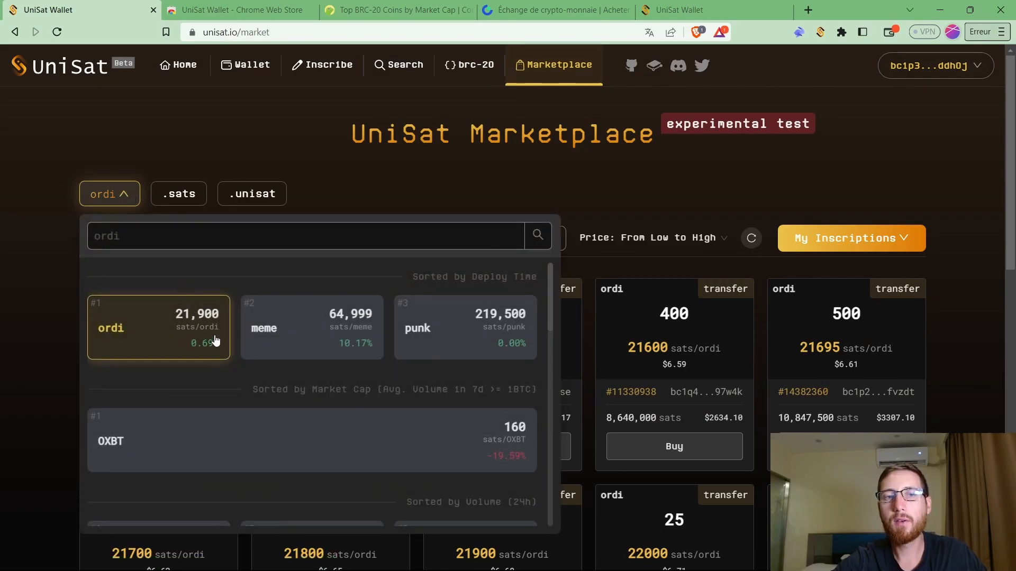
pyautogui.scroll(-2, 219, 344)
pyautogui.scroll(2, 218, 345)
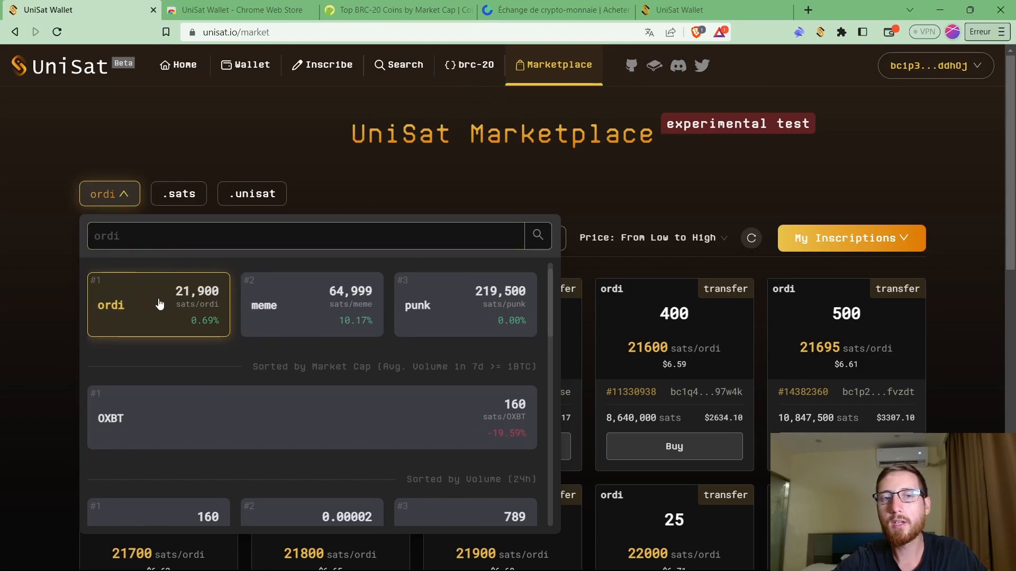
pyautogui.scroll(-12, 335, 373)
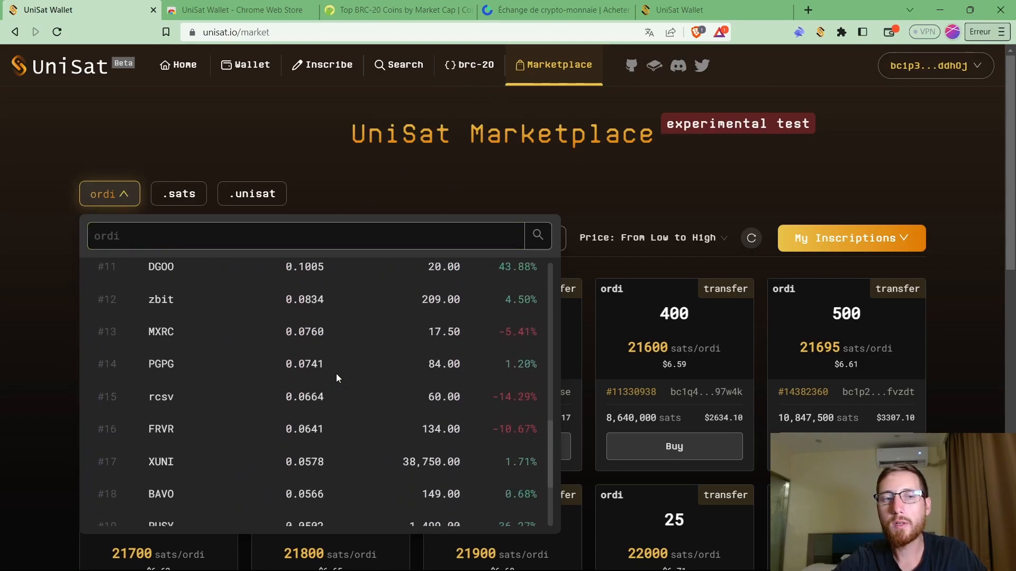
pyautogui.click(165, 334)
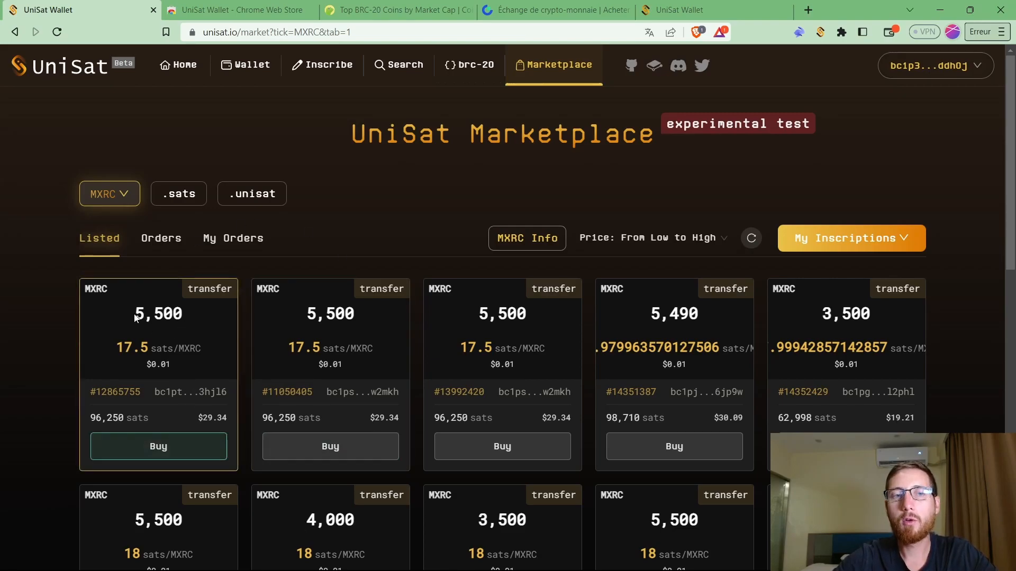
pyautogui.moveTo(135, 317); pyautogui.dragTo(186, 320)
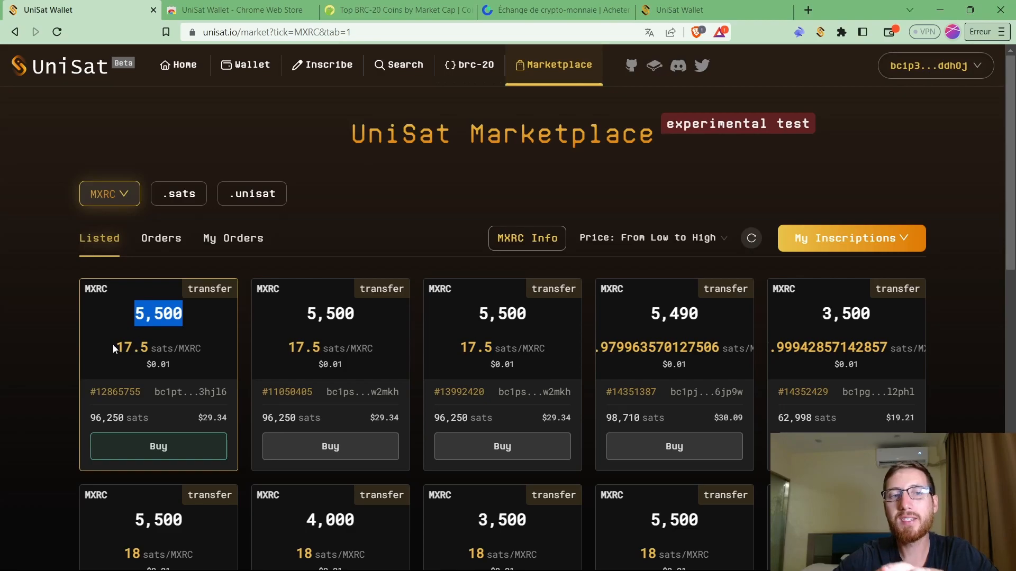
# Highlight the price unit of the first MXRC listing and open its purchase confirmation.
pyautogui.moveTo(179, 349); pyautogui.dragTo(212, 350)
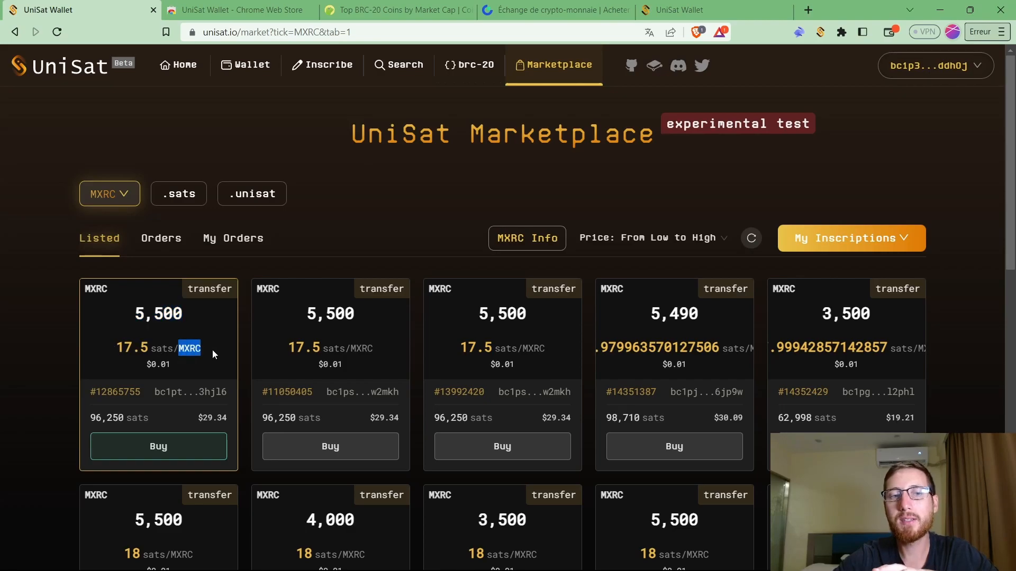
pyautogui.click(186, 450)
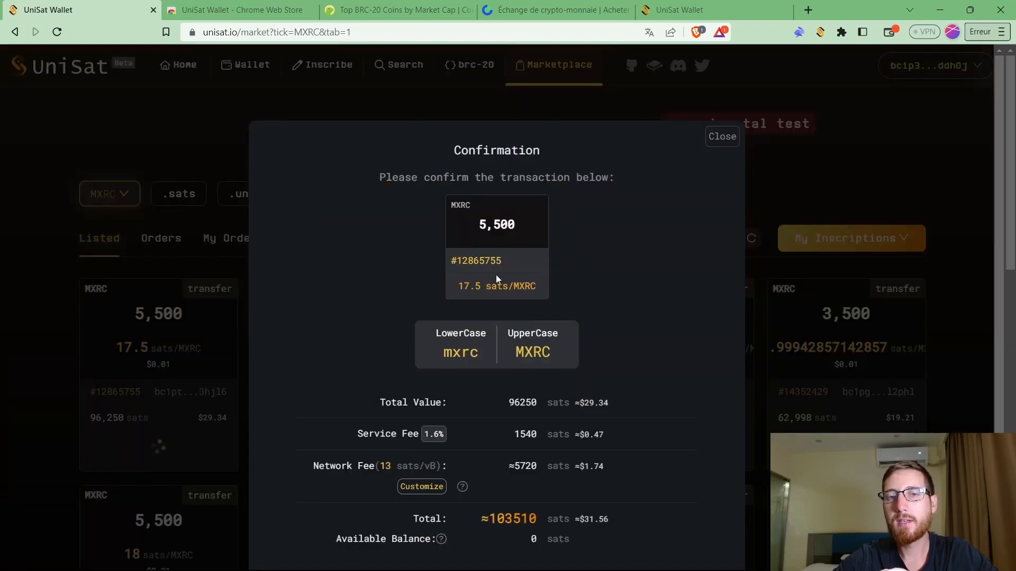
pyautogui.scroll(-1, 460, 382)
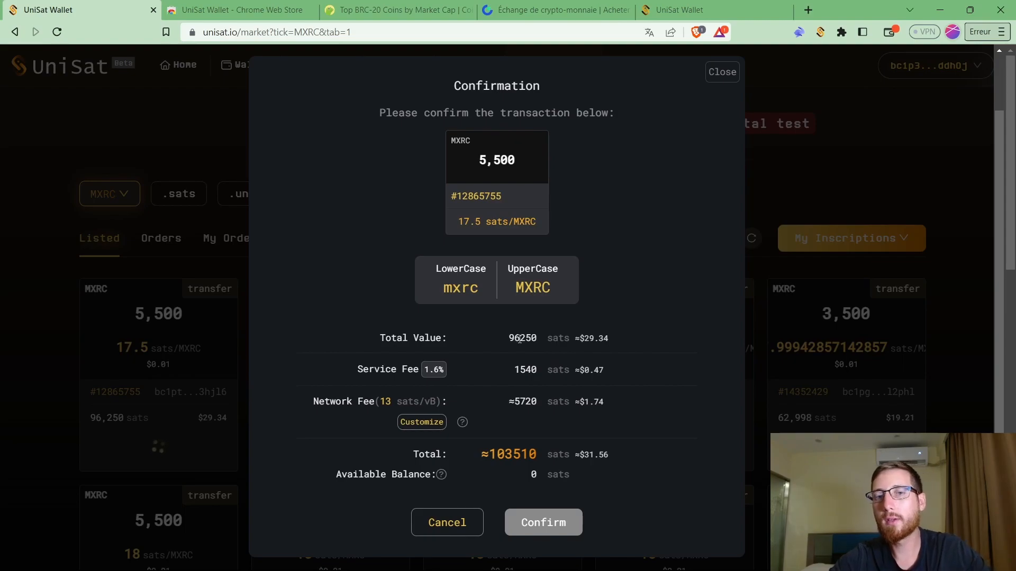
# Review the total value, service fee, network fee and overall total of the MXRC purchase, and close the confirmation without buying.
pyautogui.moveTo(519, 339); pyautogui.dragTo(511, 339)
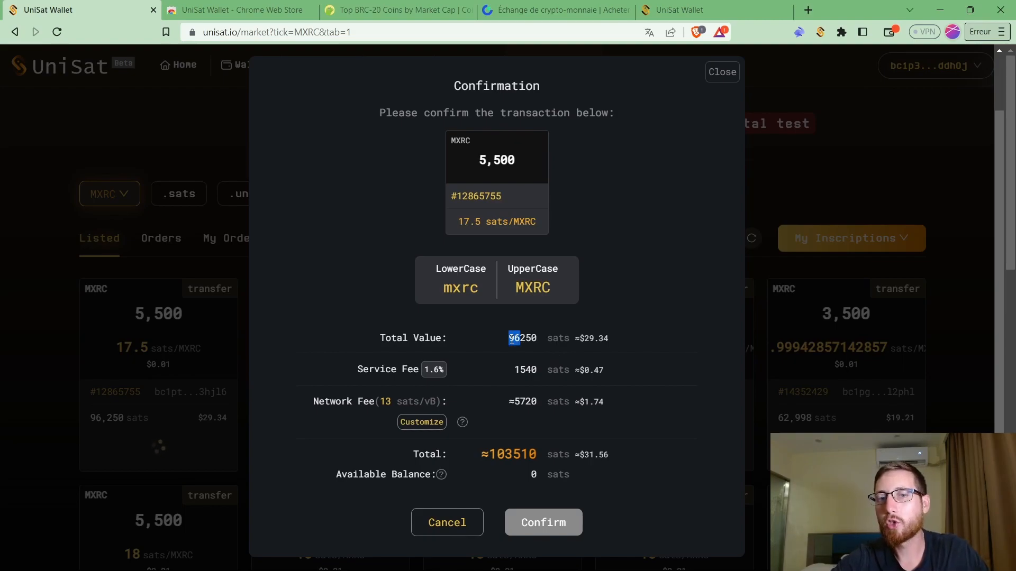
pyautogui.moveTo(581, 338); pyautogui.dragTo(611, 336)
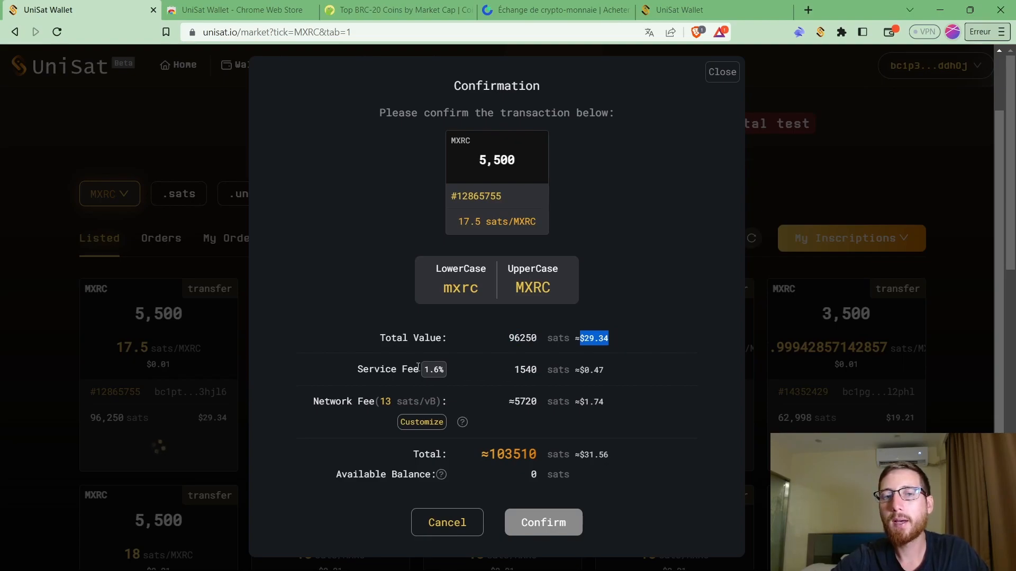
pyautogui.moveTo(421, 369); pyautogui.dragTo(442, 370)
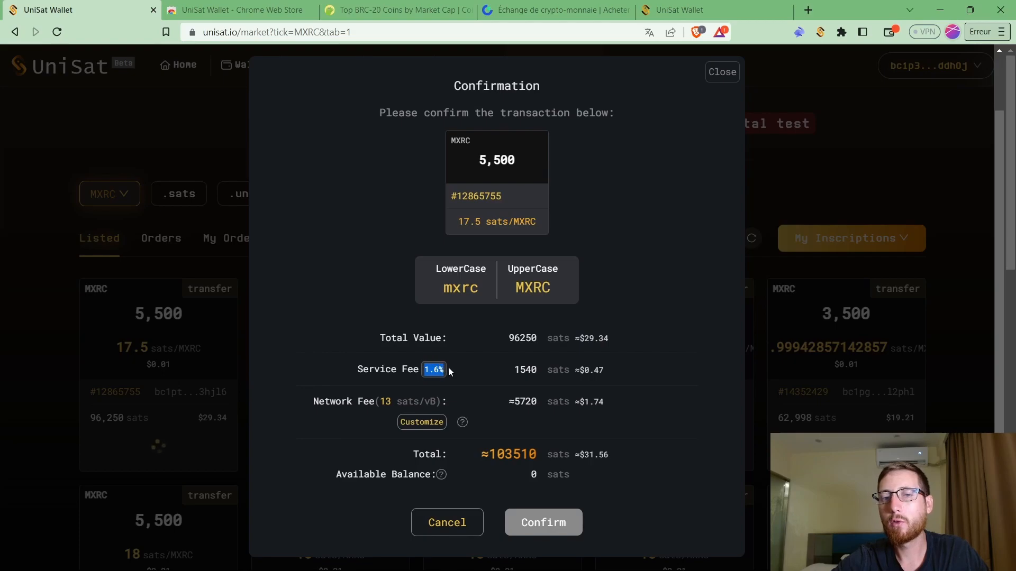
pyautogui.moveTo(612, 370); pyautogui.dragTo(585, 372)
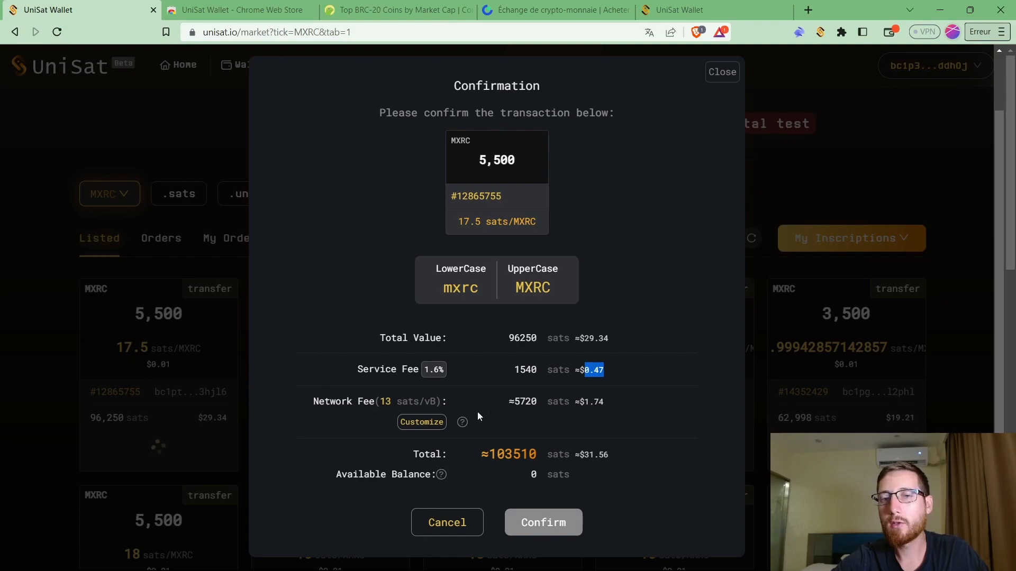
pyautogui.moveTo(610, 402); pyautogui.dragTo(573, 401)
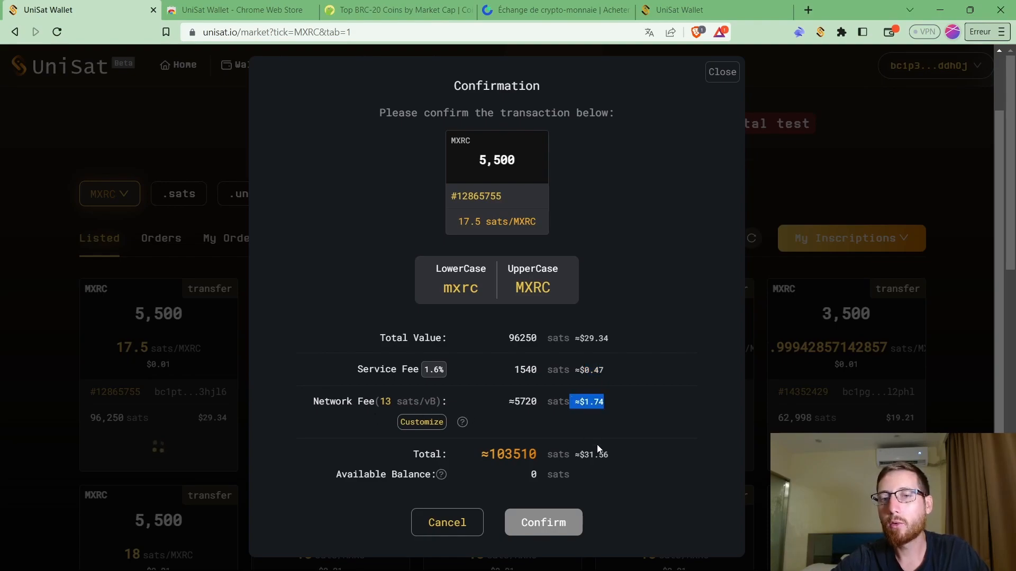
pyautogui.moveTo(614, 454); pyautogui.dragTo(580, 450)
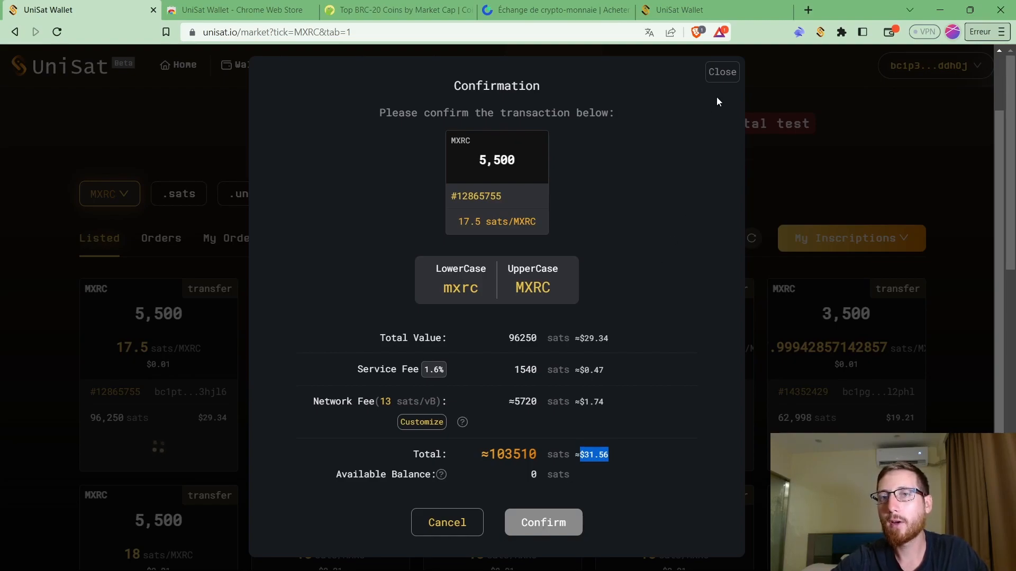
pyautogui.click(717, 80)
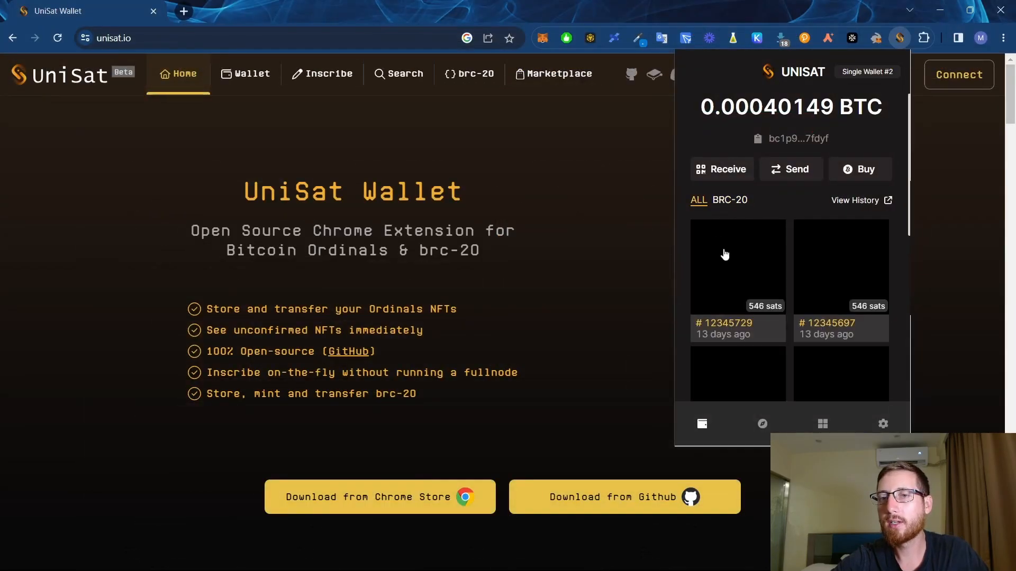
# Browse the inscriptions held in the UniSat wallet, view the details of a CTHE mint inscription and return to the wallet overview.
pyautogui.scroll(-1, 773, 322)
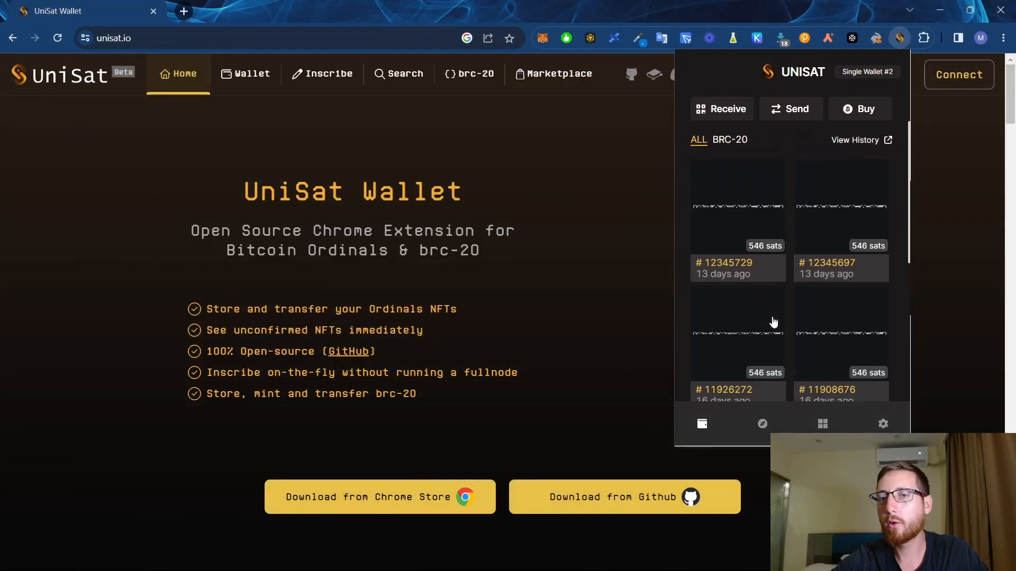
pyautogui.scroll(-5, 773, 322)
pyautogui.scroll(1, 773, 322)
pyautogui.moveTo(771, 324)
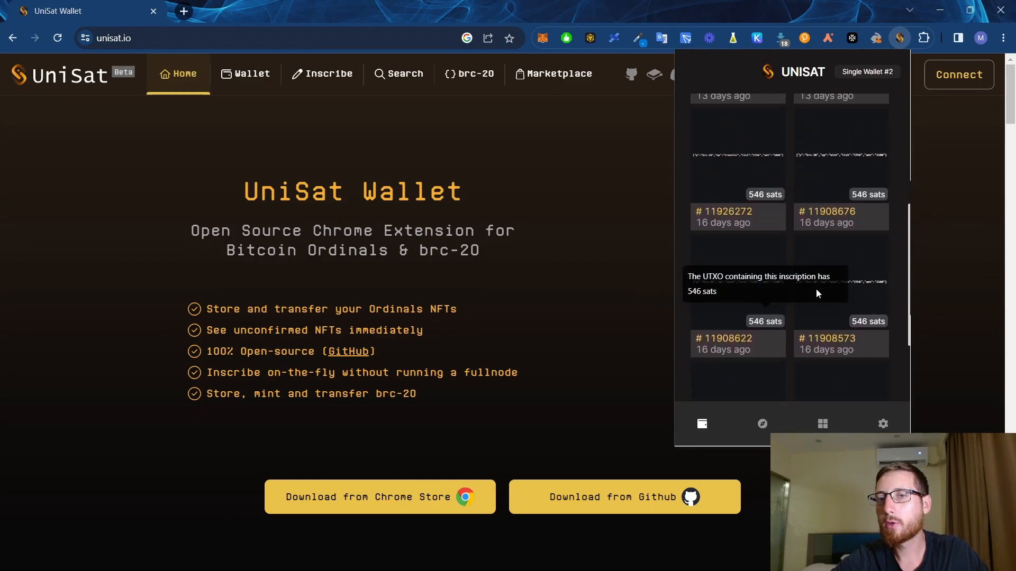
pyautogui.click(744, 288)
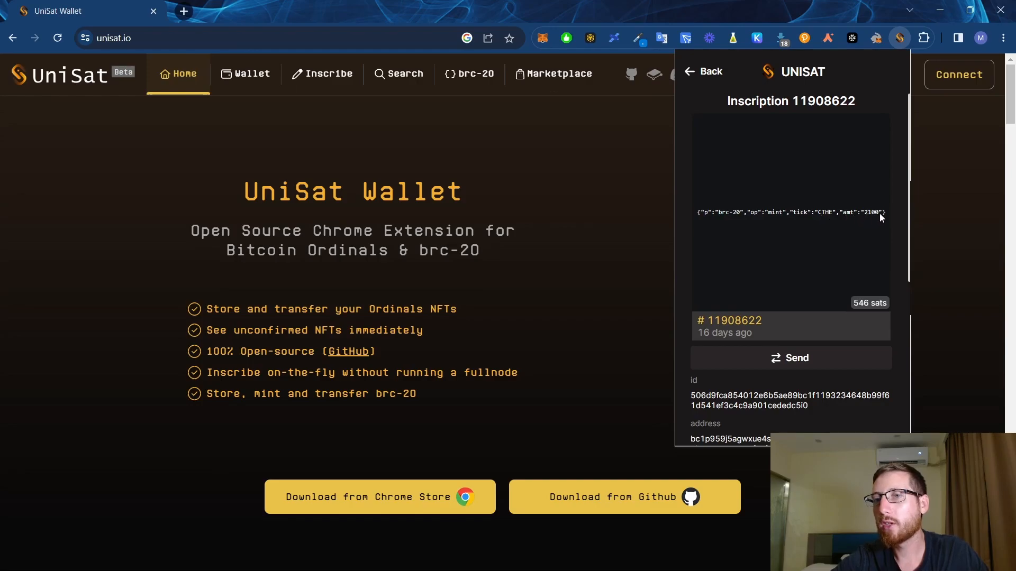
pyautogui.click(689, 72)
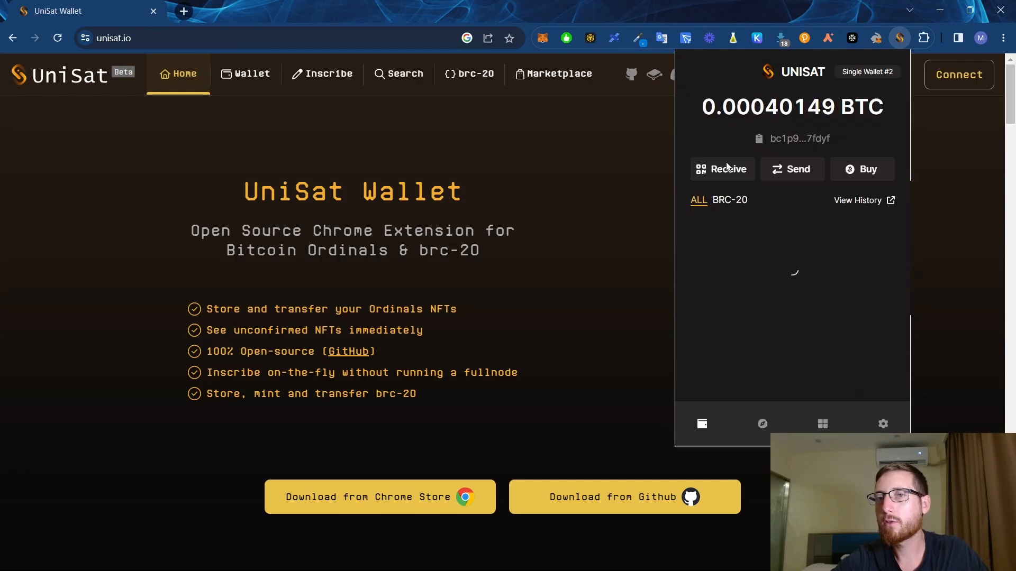
# Show the wallet's BRC-20 balances, view the vamp token's transferable and available amounts, and go back.
pyautogui.click(735, 203)
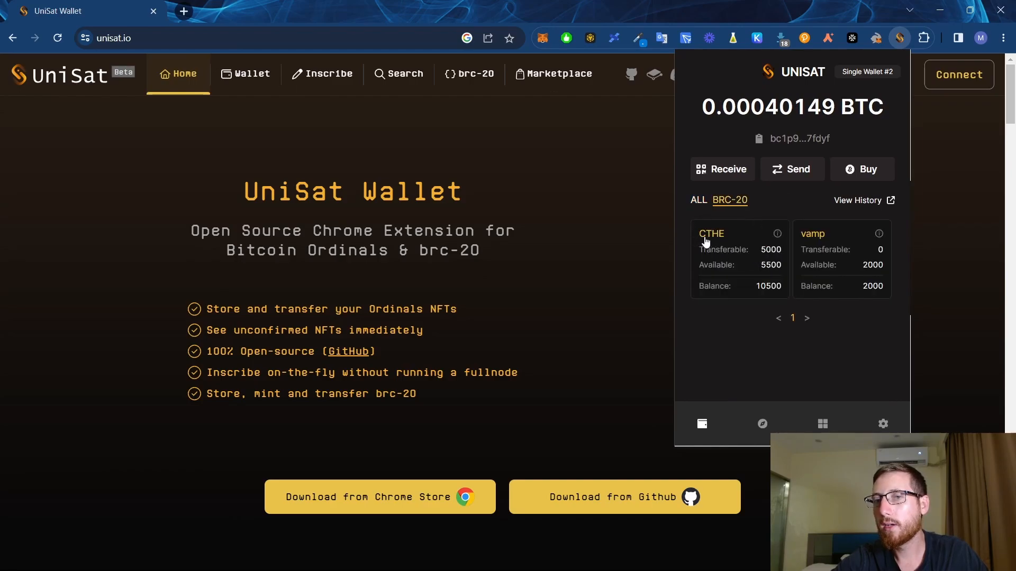
pyautogui.click(836, 263)
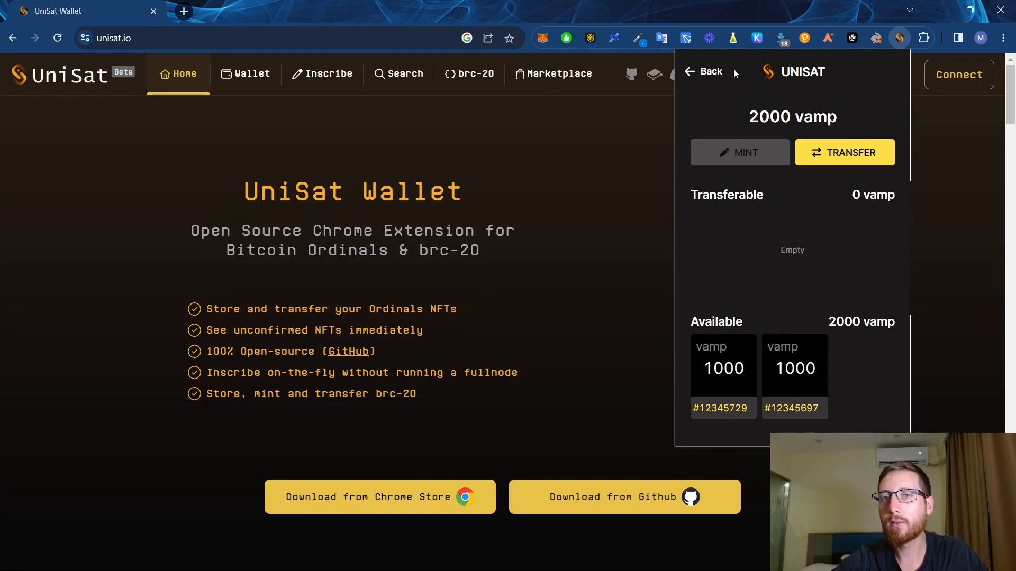
pyautogui.click(691, 71)
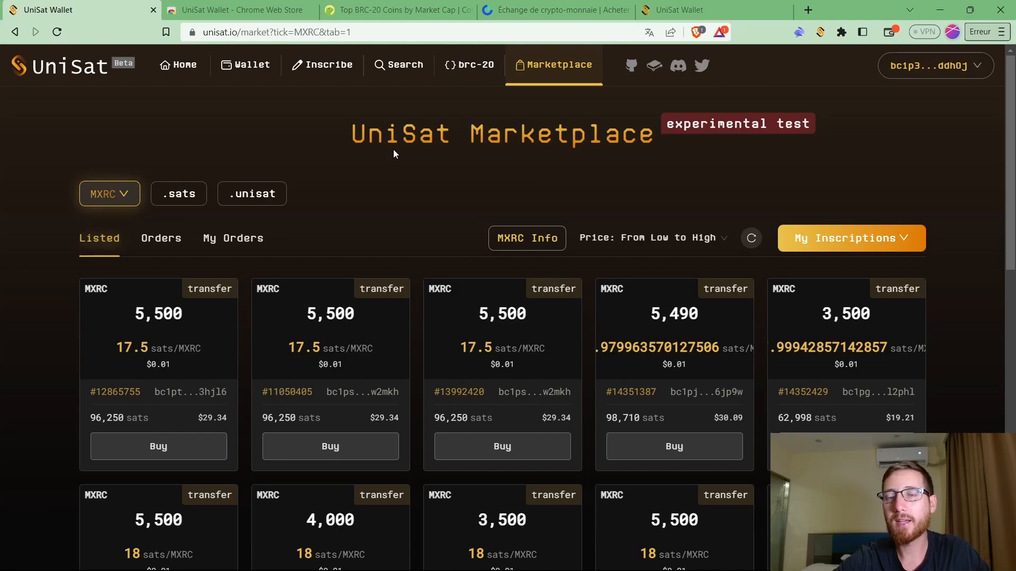
# Glance through the MXRC marketplace listings, switch to CoinGecko and look over its Top BRC-20 Coins by Market Cap list.
pyautogui.scroll(-2, 393, 152)
pyautogui.scroll(2, 393, 153)
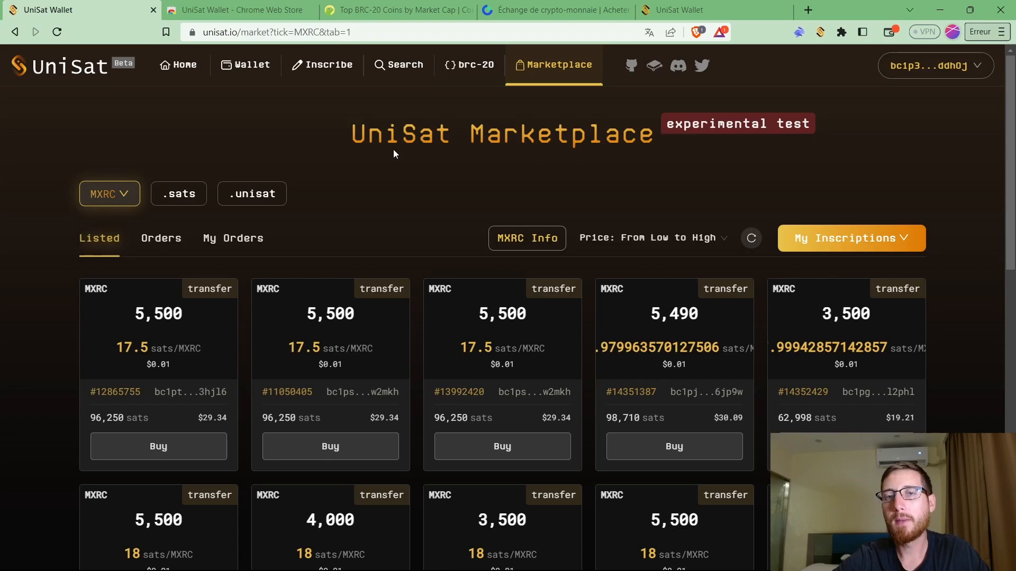
pyautogui.click(381, 9)
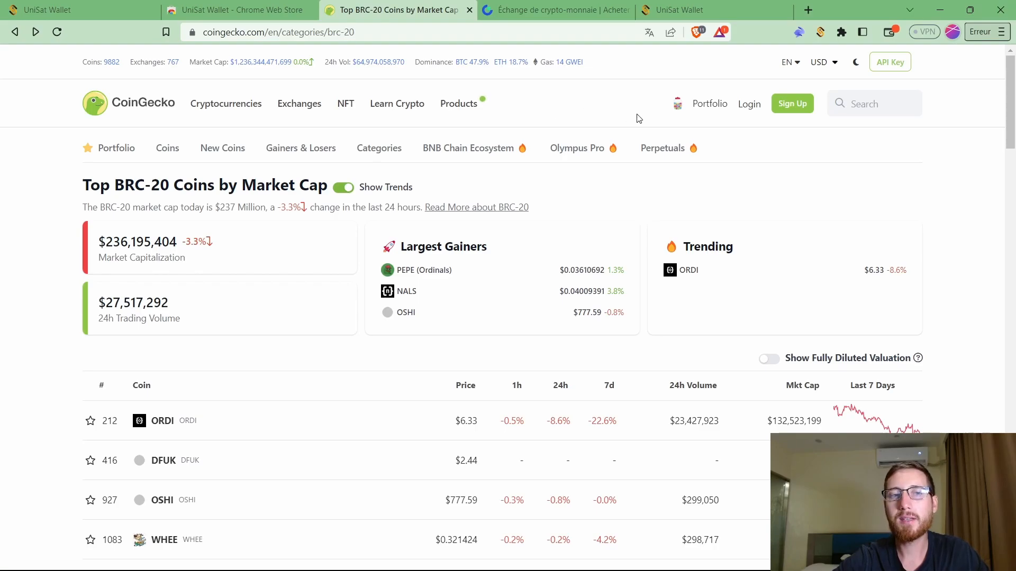
pyautogui.scroll(-2, 638, 117)
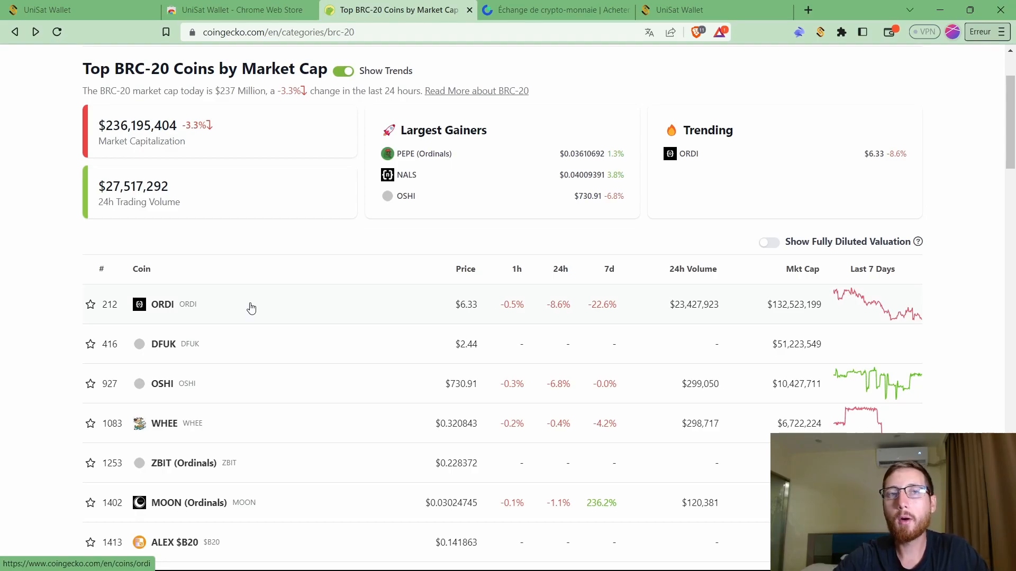
pyautogui.scroll(-3, 251, 307)
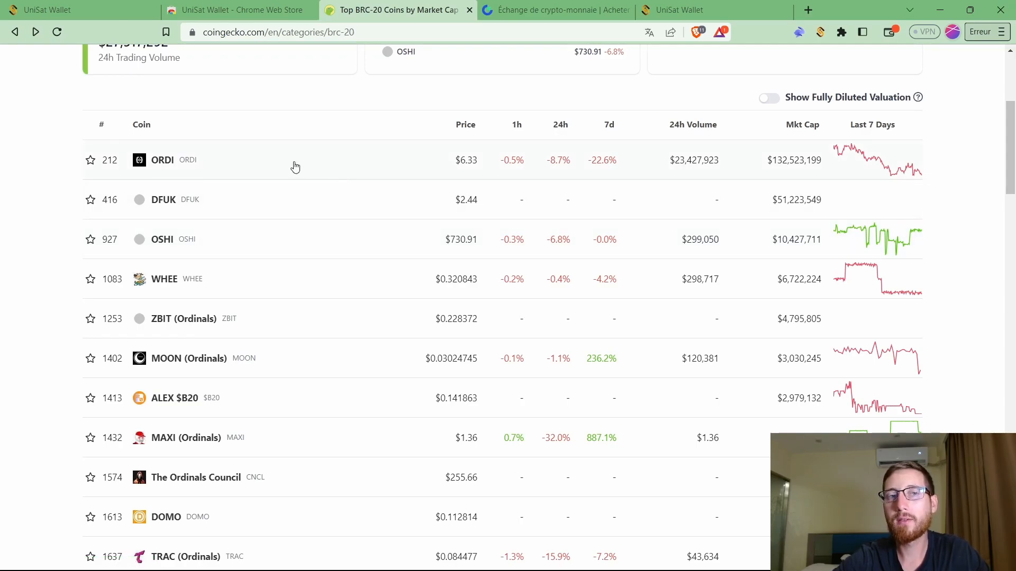
# Open the ORDI coin page on CoinGecko, passing the security check, and highlight the current price.
pyautogui.click(227, 166)
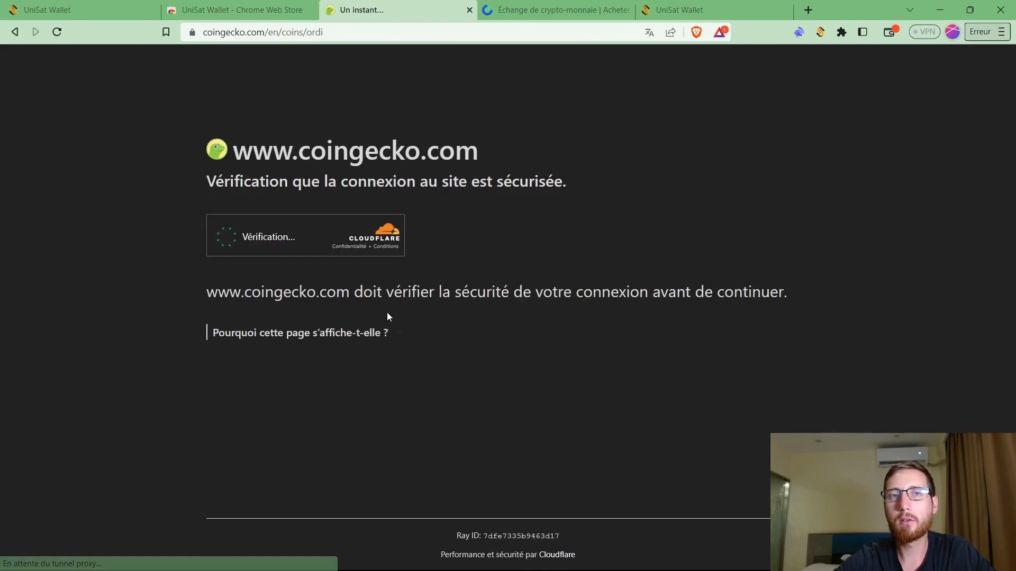
pyautogui.click(226, 236)
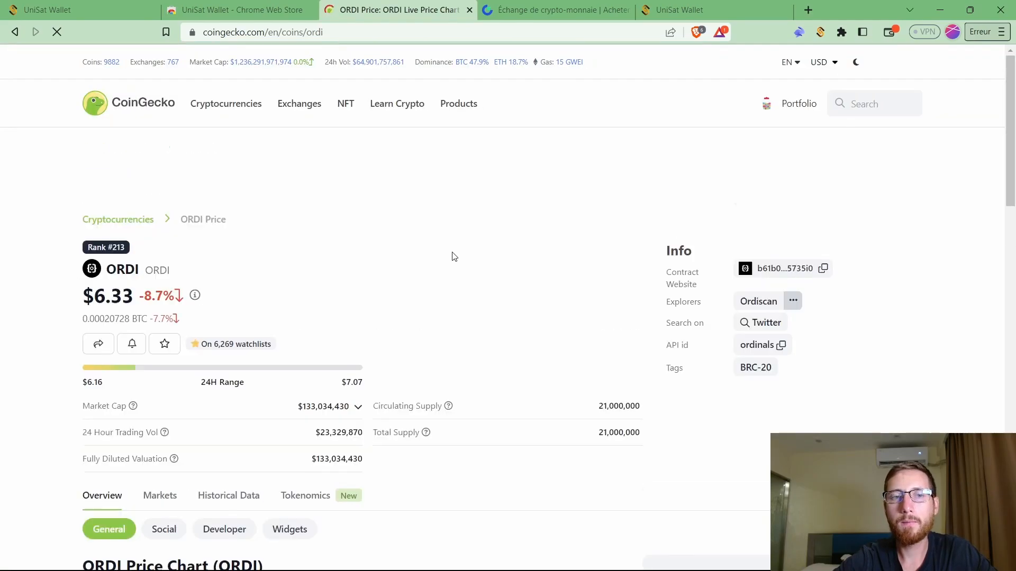
pyautogui.moveTo(76, 300); pyautogui.dragTo(131, 297)
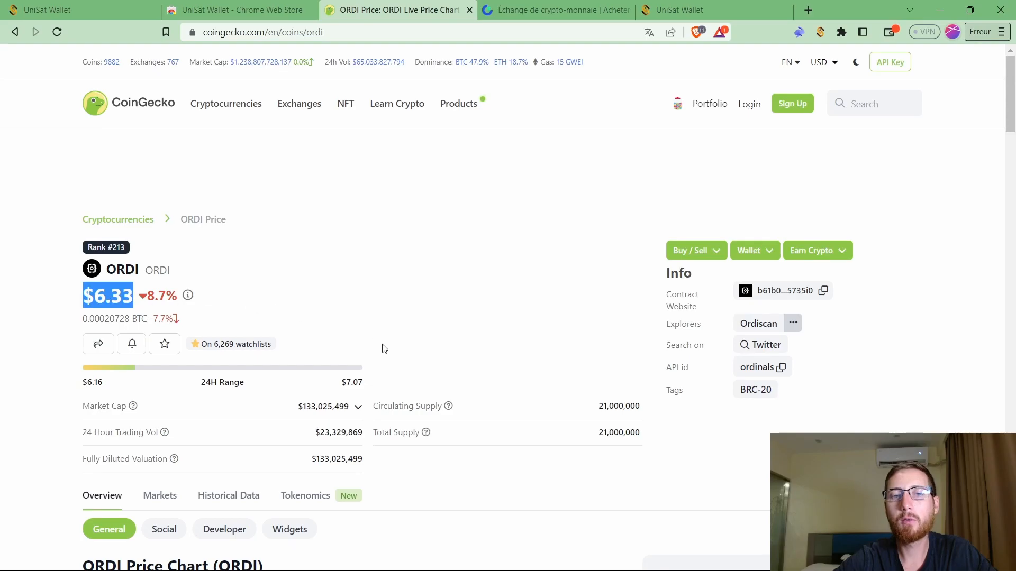
# Show the ORDI price chart over 180 days and examine the price trend.
pyautogui.scroll(-5, 384, 348)
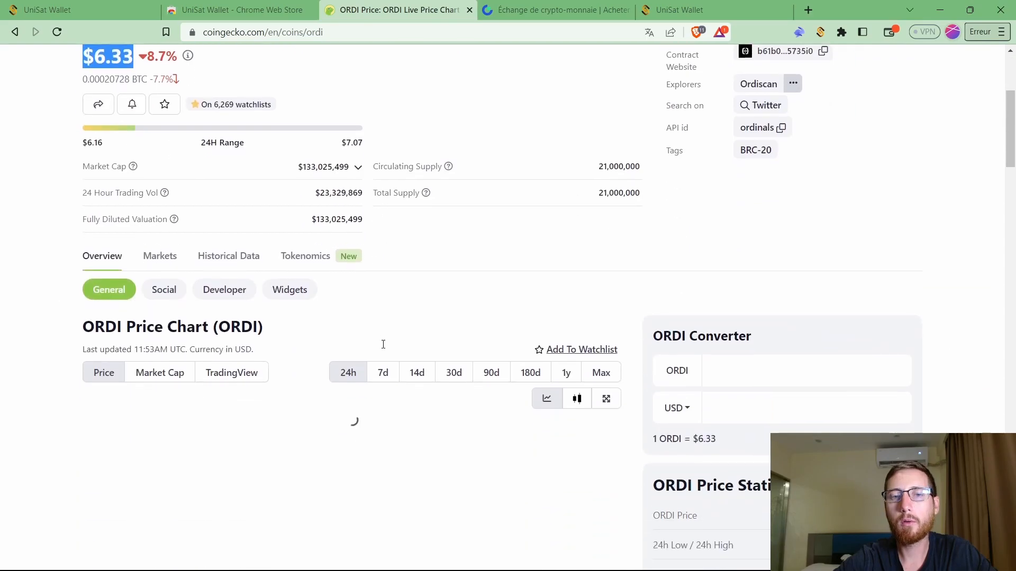
pyautogui.click(531, 372)
pyautogui.scroll(-4, 633, 336)
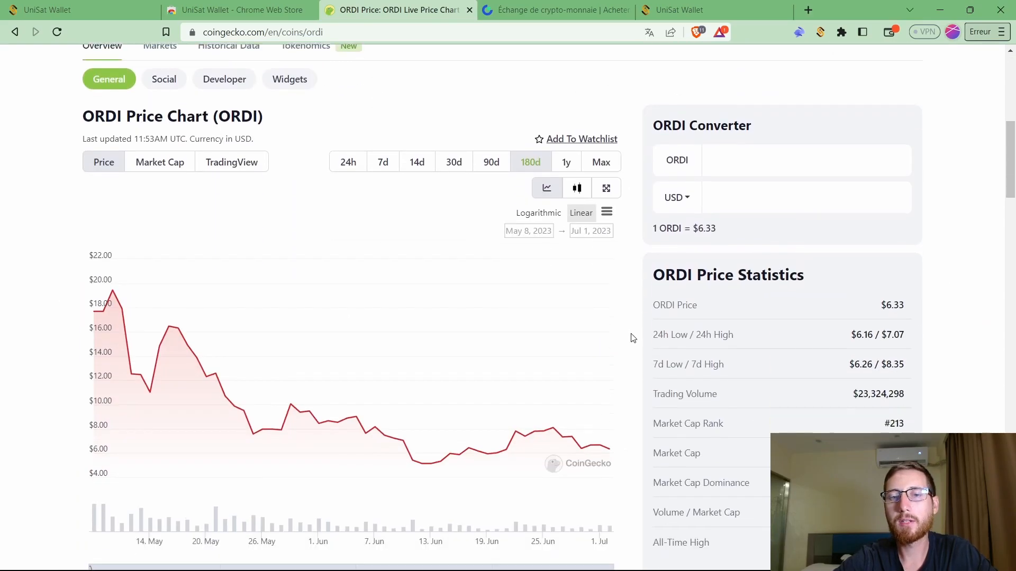
pyautogui.scroll(-2, 633, 338)
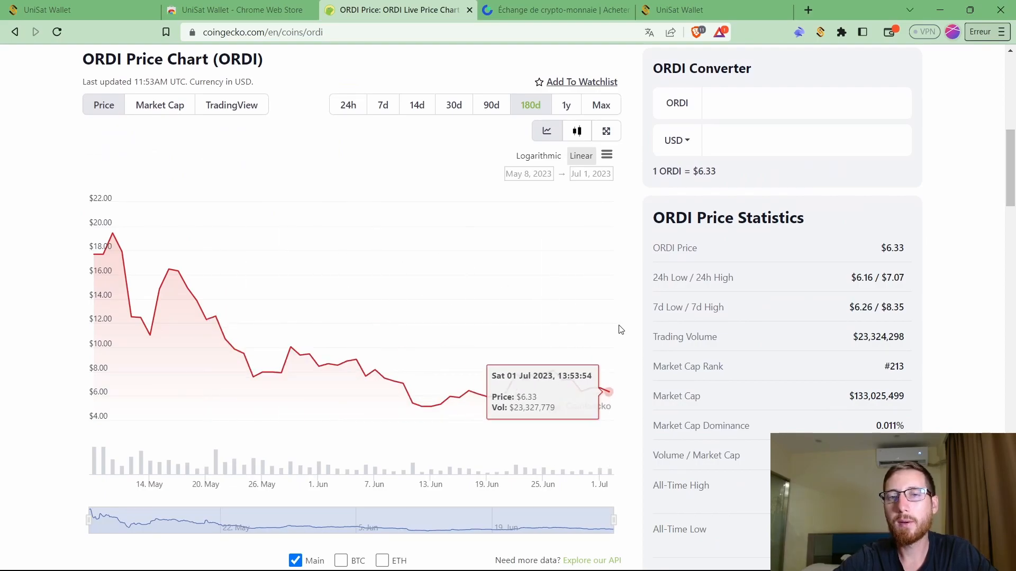
# Read the ORDI price information and examine the ORDI Markets table of exchanges offering the token.
pyautogui.scroll(-7, 624, 332)
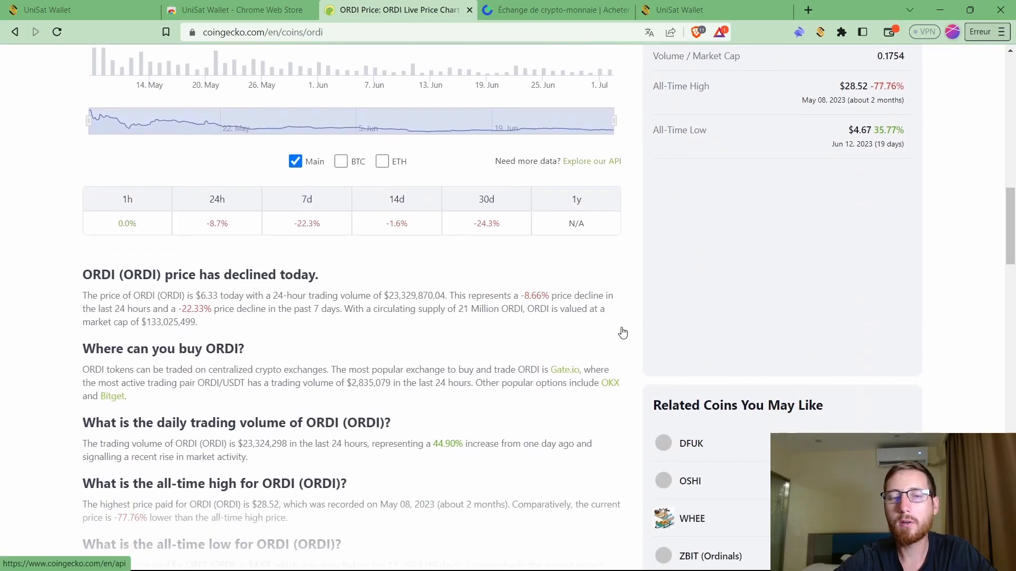
pyautogui.scroll(-3, 624, 331)
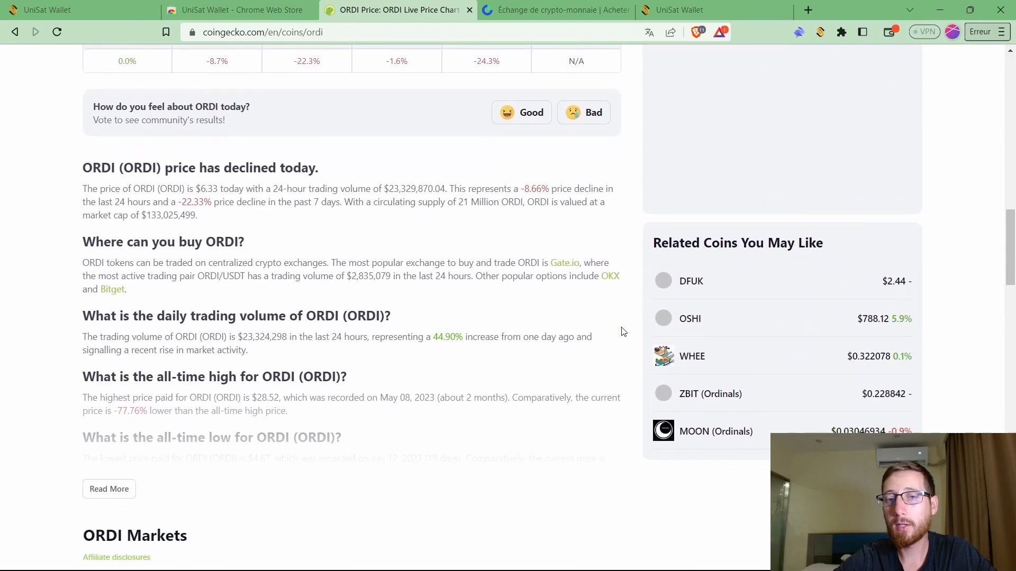
pyautogui.scroll(-6, 623, 332)
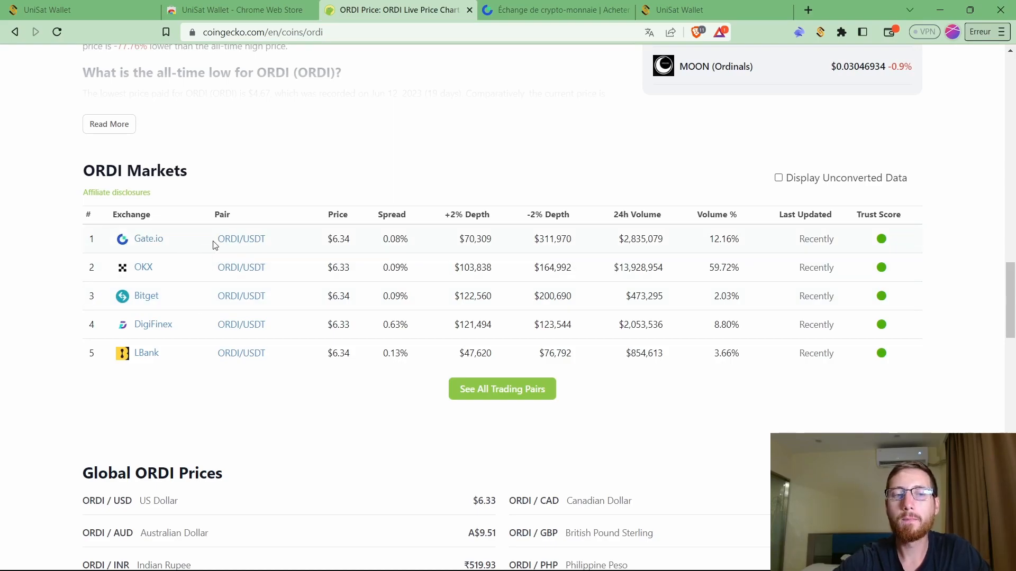
# Switch to Gate.io, open its spot trading page and search the trading pairs for "ordi".
pyautogui.click(540, 11)
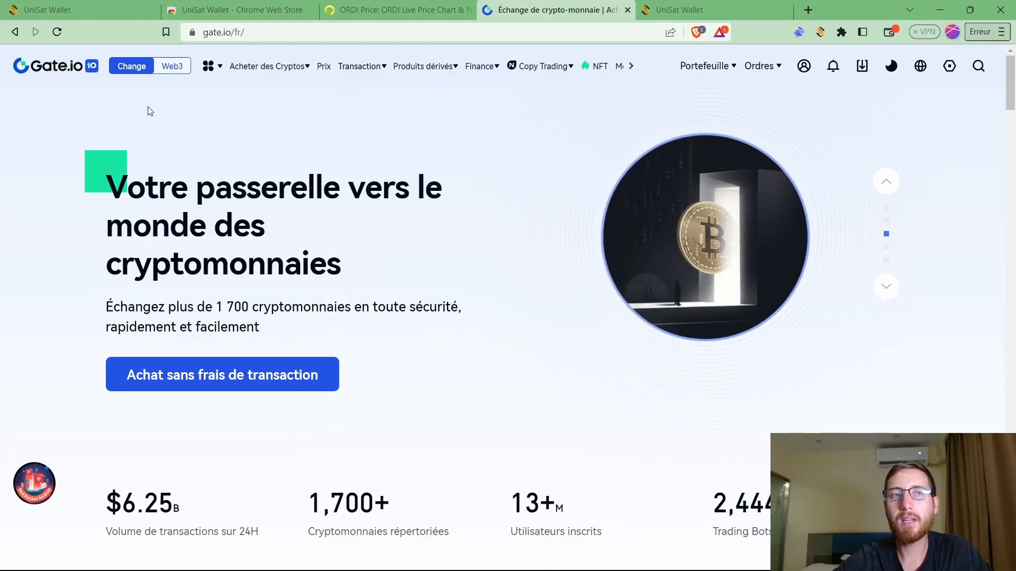
pyautogui.moveTo(354, 72)
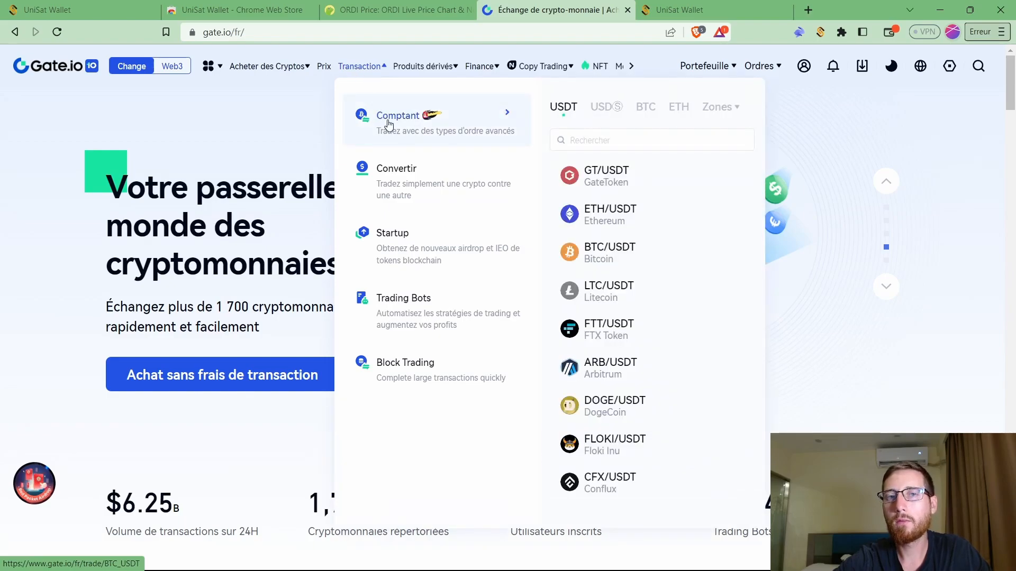
pyautogui.click(388, 125)
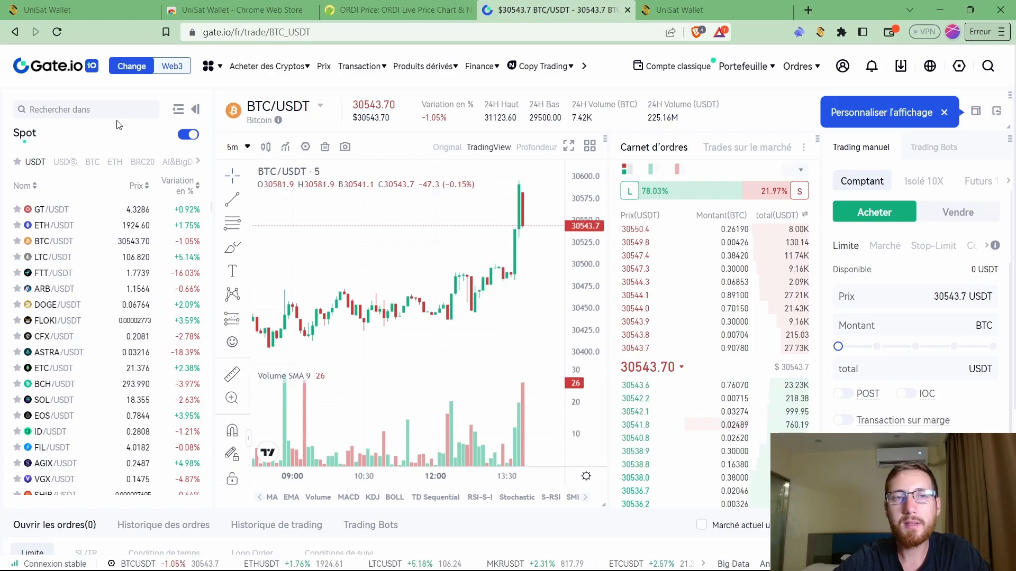
pyautogui.click(114, 106)
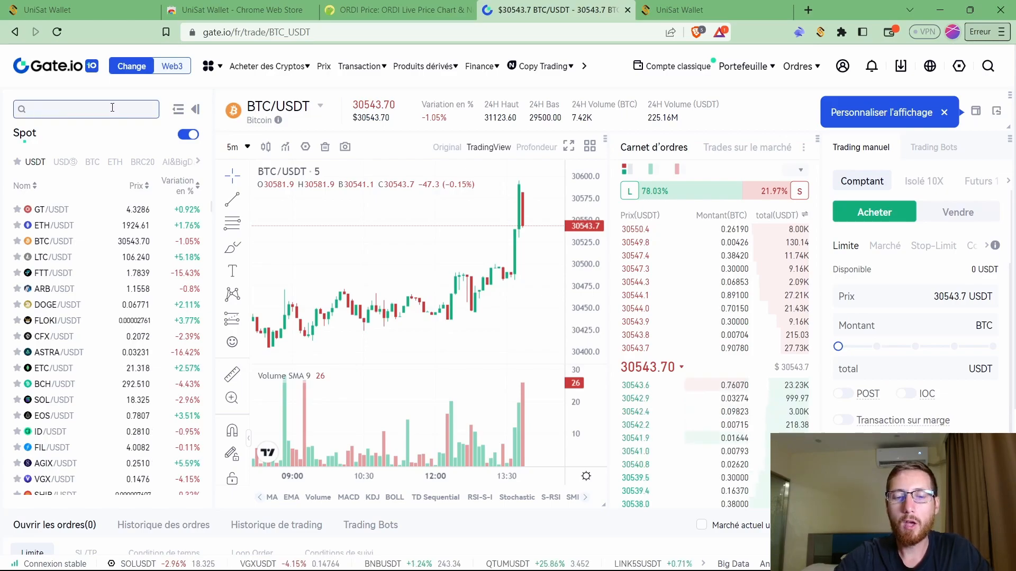
pyautogui.write('ordi')
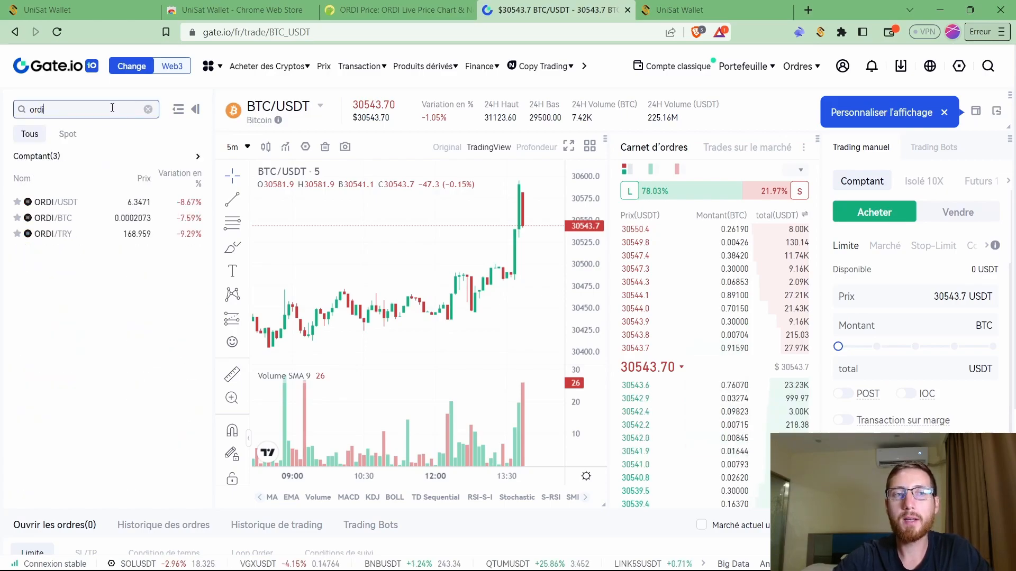
# Open the ORDI/USDT spot pair and fill in a market buy order for 10 ORDI.
pyautogui.click(84, 207)
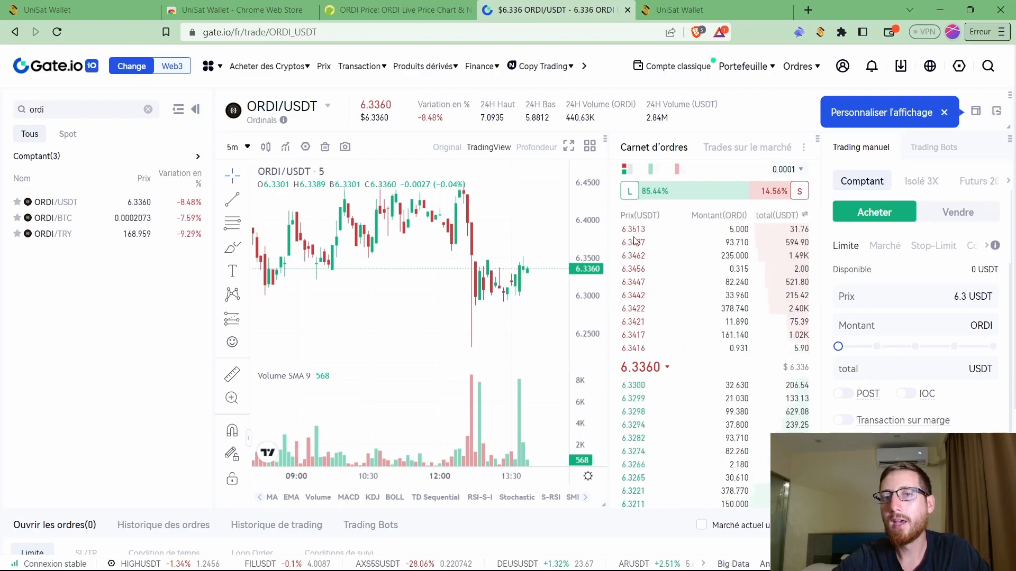
pyautogui.moveTo(648, 239)
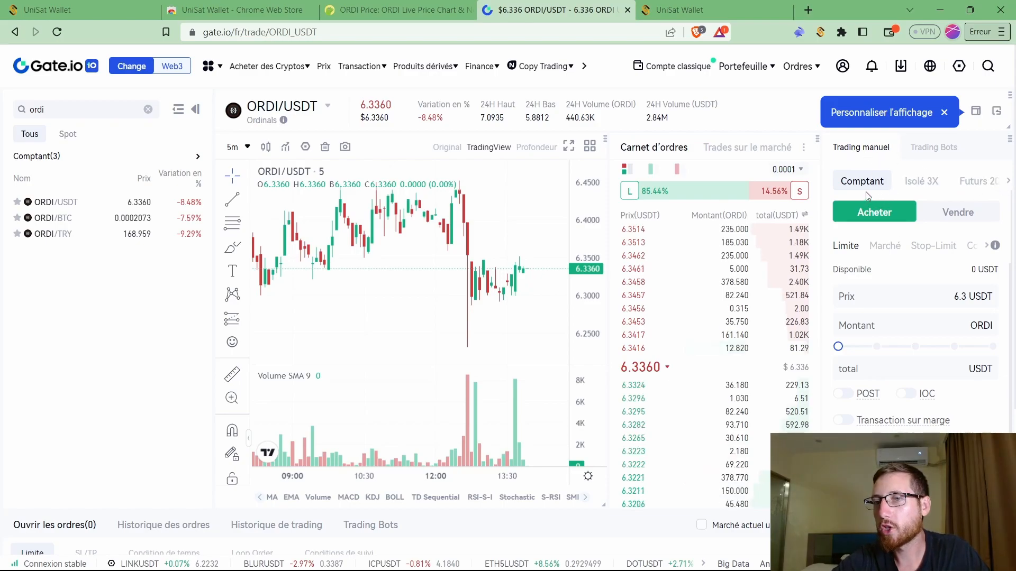
pyautogui.click(879, 246)
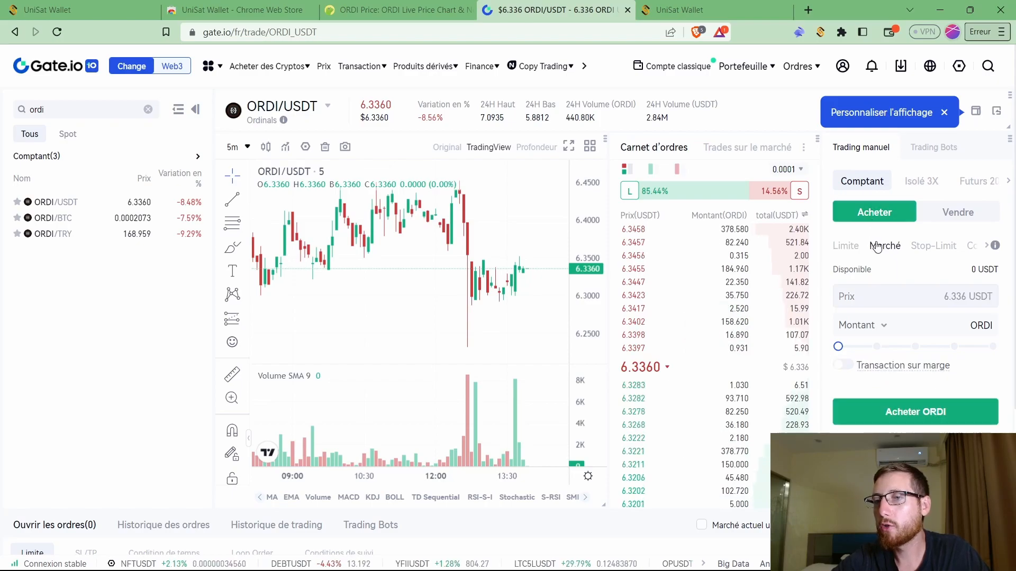
pyautogui.click(914, 325)
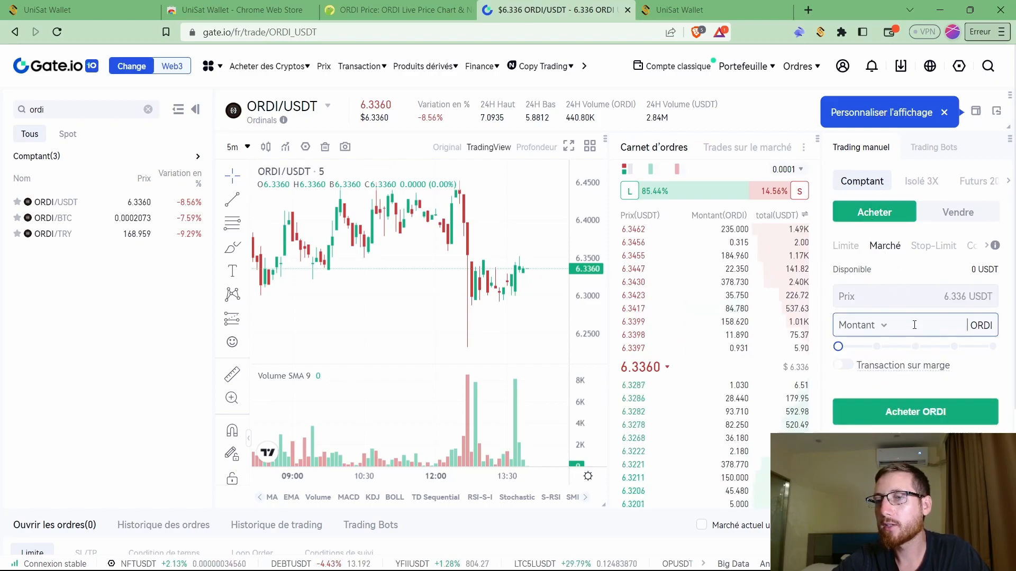
pyautogui.write('10')
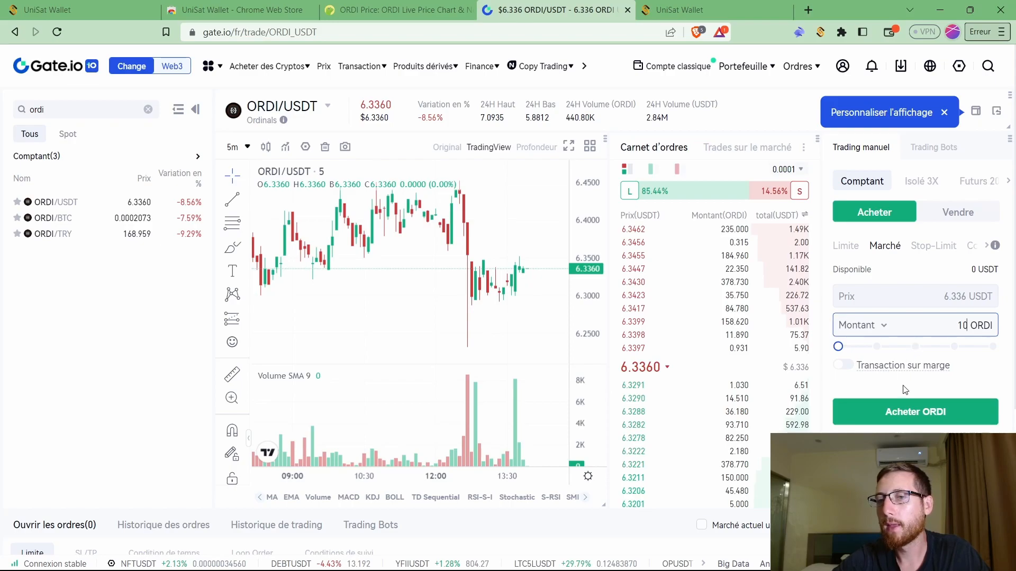
pyautogui.click(909, 406)
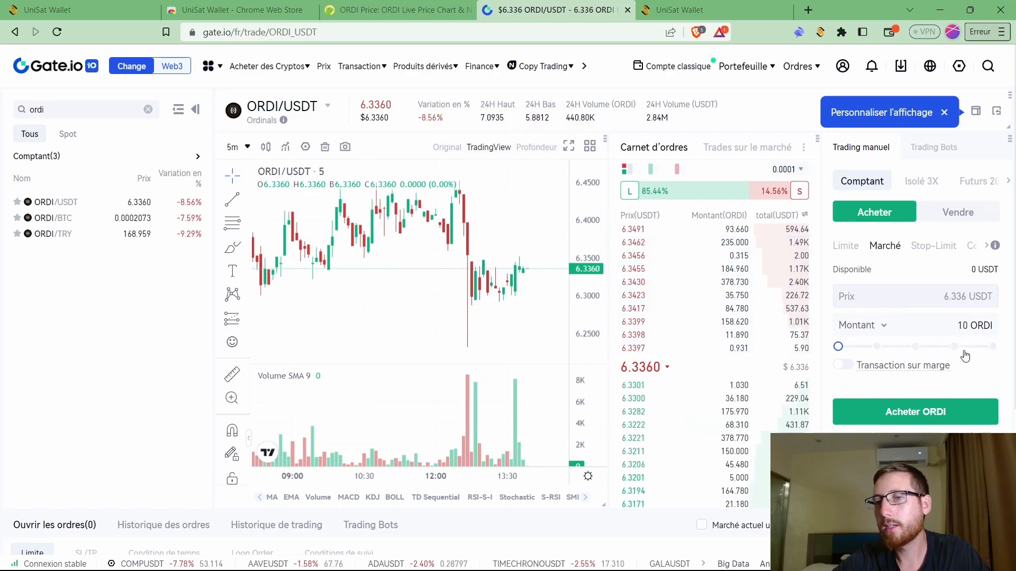
# Change the buy order to a limit order at a price of 6 USDT for 10 ORDI.
pyautogui.click(846, 246)
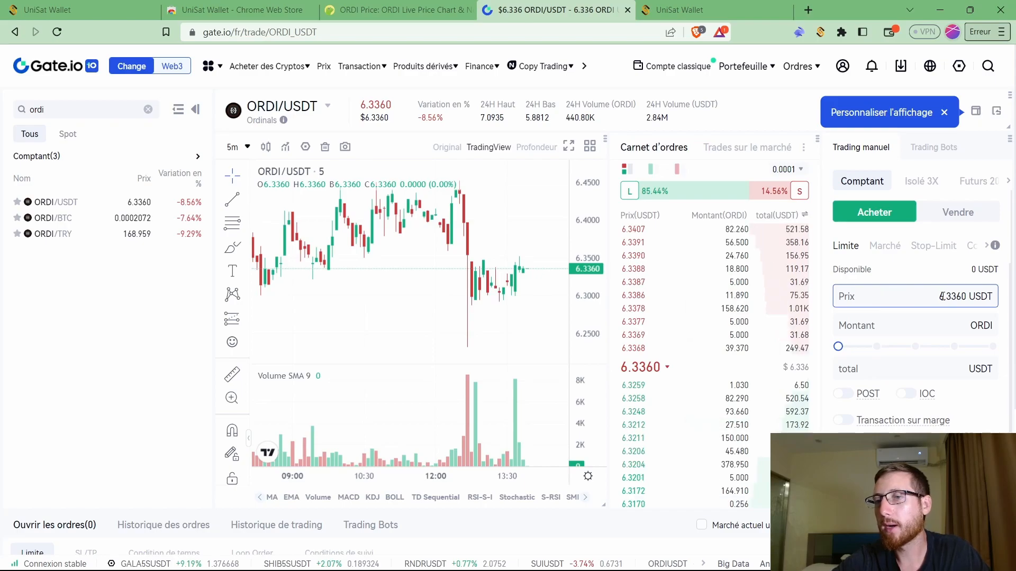
pyautogui.moveTo(947, 297); pyautogui.dragTo(985, 298)
pyautogui.press('BackSpace')
pyautogui.press('BackSpace')
pyautogui.click(906, 326)
pyautogui.write('10')
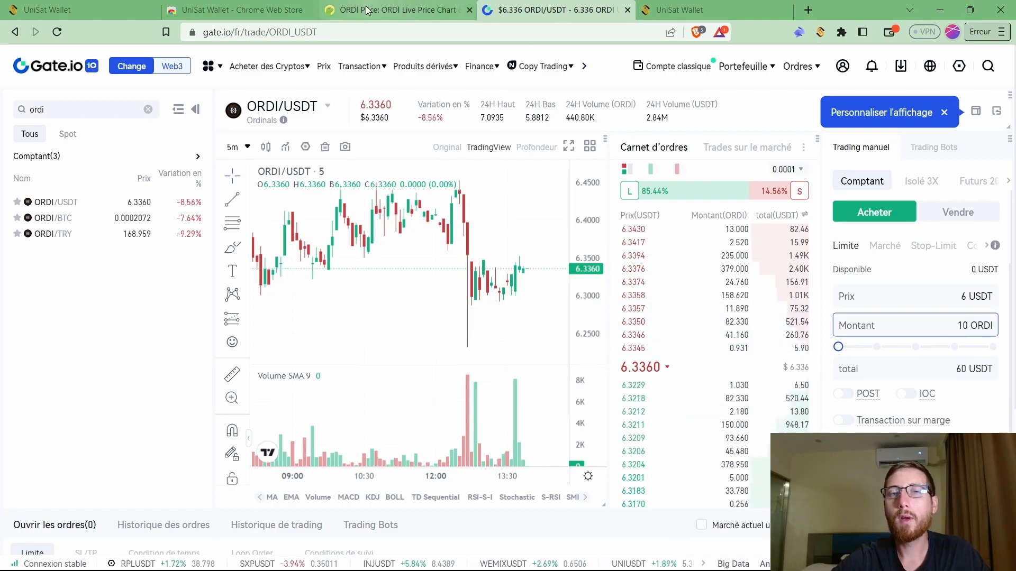
# Return to the ORDI page on CoinGecko and review the price summary at the beginning of the page.
pyautogui.click(391, 10)
pyautogui.scroll(20, 389, 163)
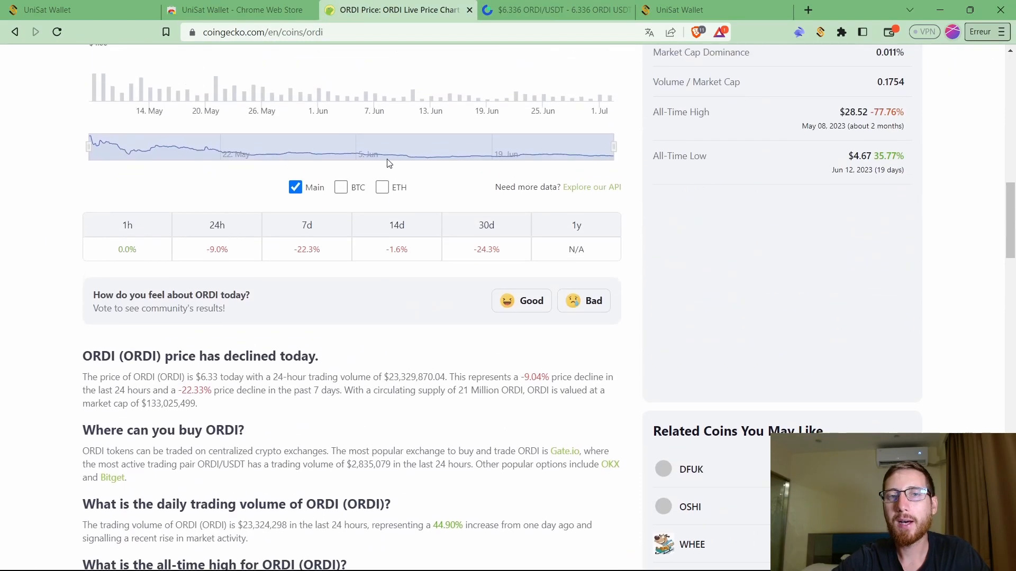
pyautogui.scroll(6, 389, 163)
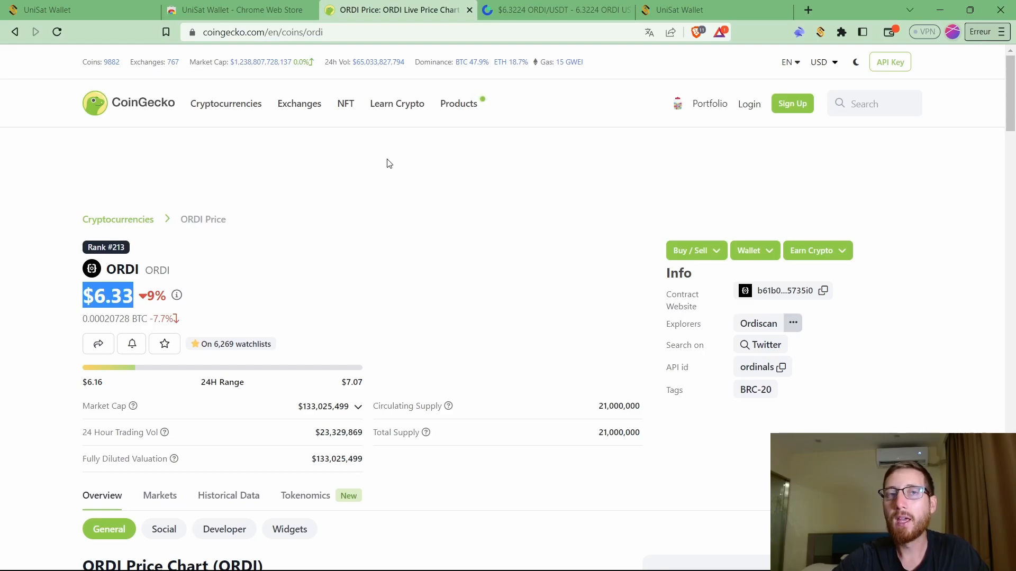
# Return to the UniSat Marketplace and examine the MXRC listings offered for sale.
pyautogui.click(220, 11)
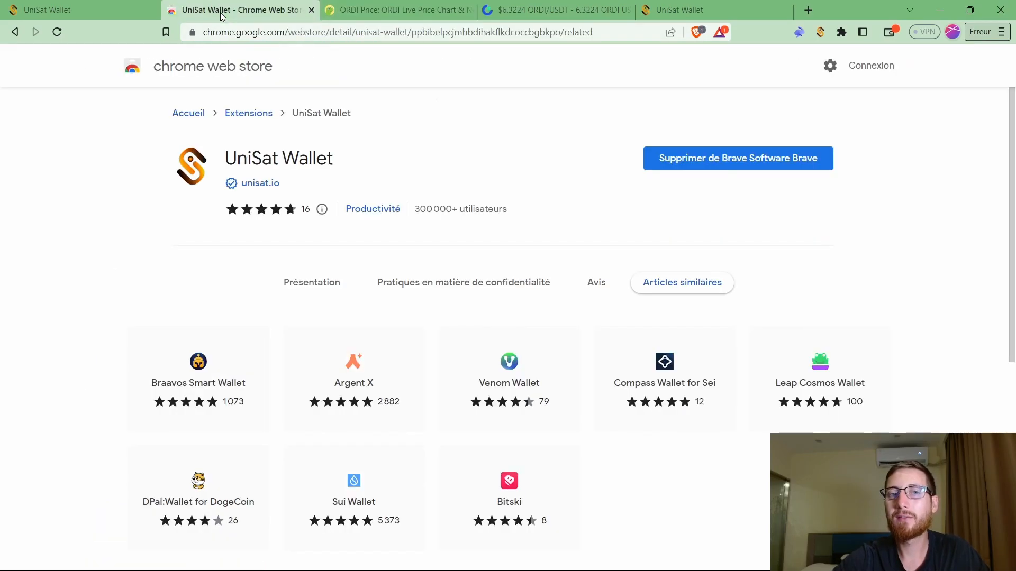
pyautogui.click(109, 19)
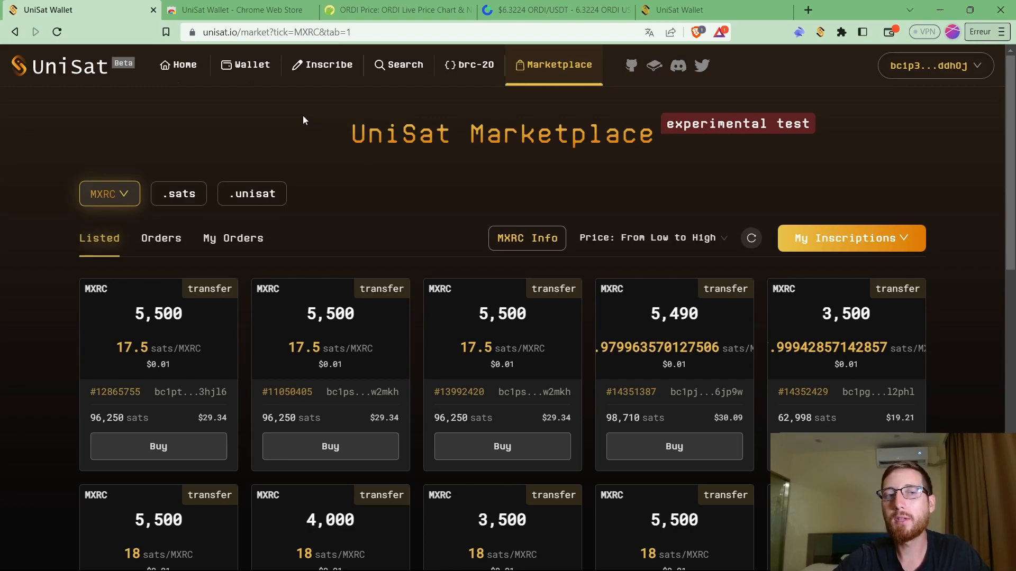
pyautogui.scroll(-3, 304, 117)
pyautogui.scroll(2, 304, 118)
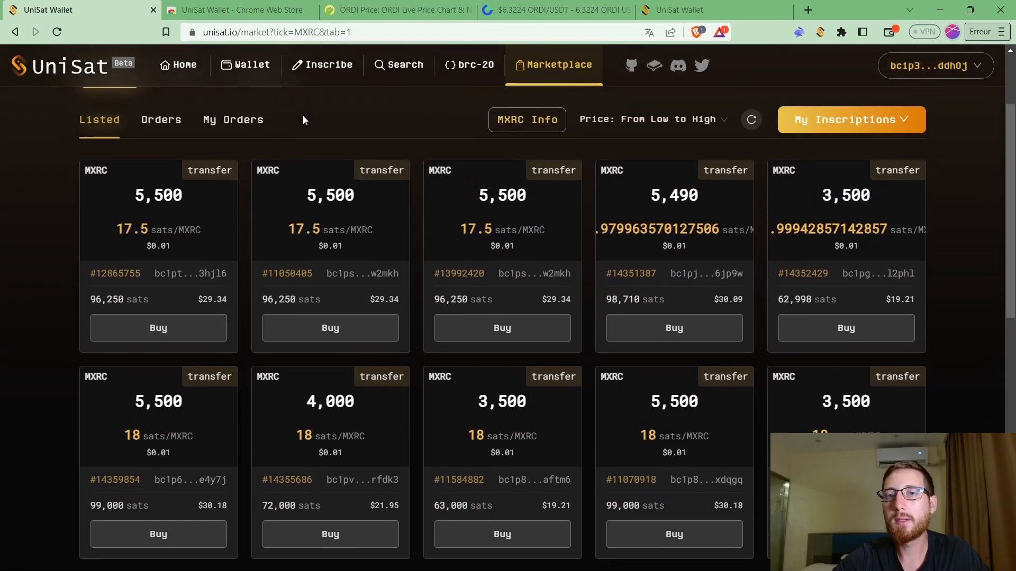